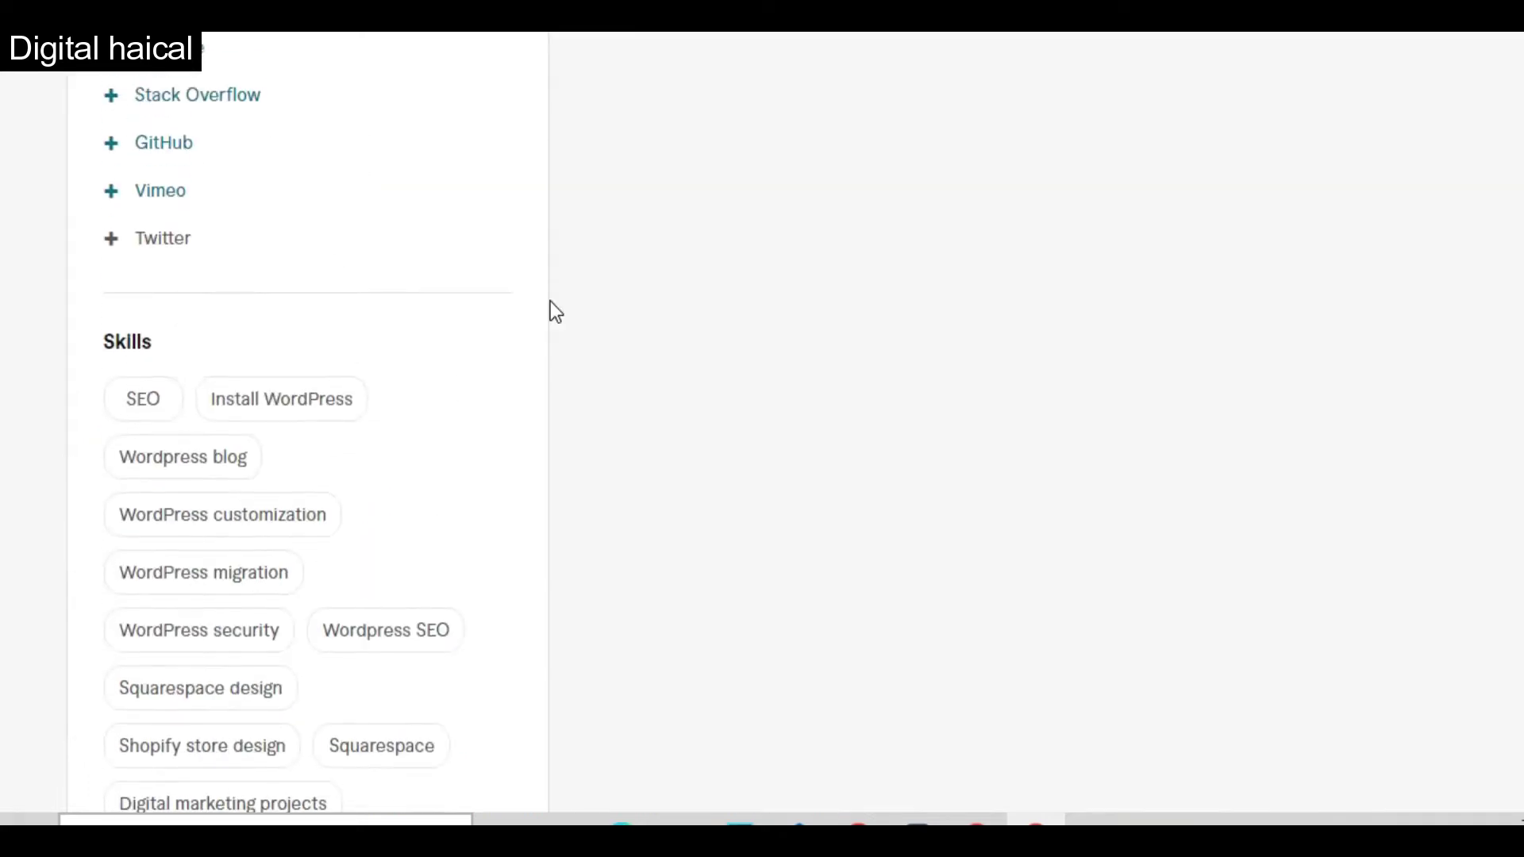
- Examine the buyer requests list and the seller profile's description, languages and skills
scroll(551, 310, up, 10)
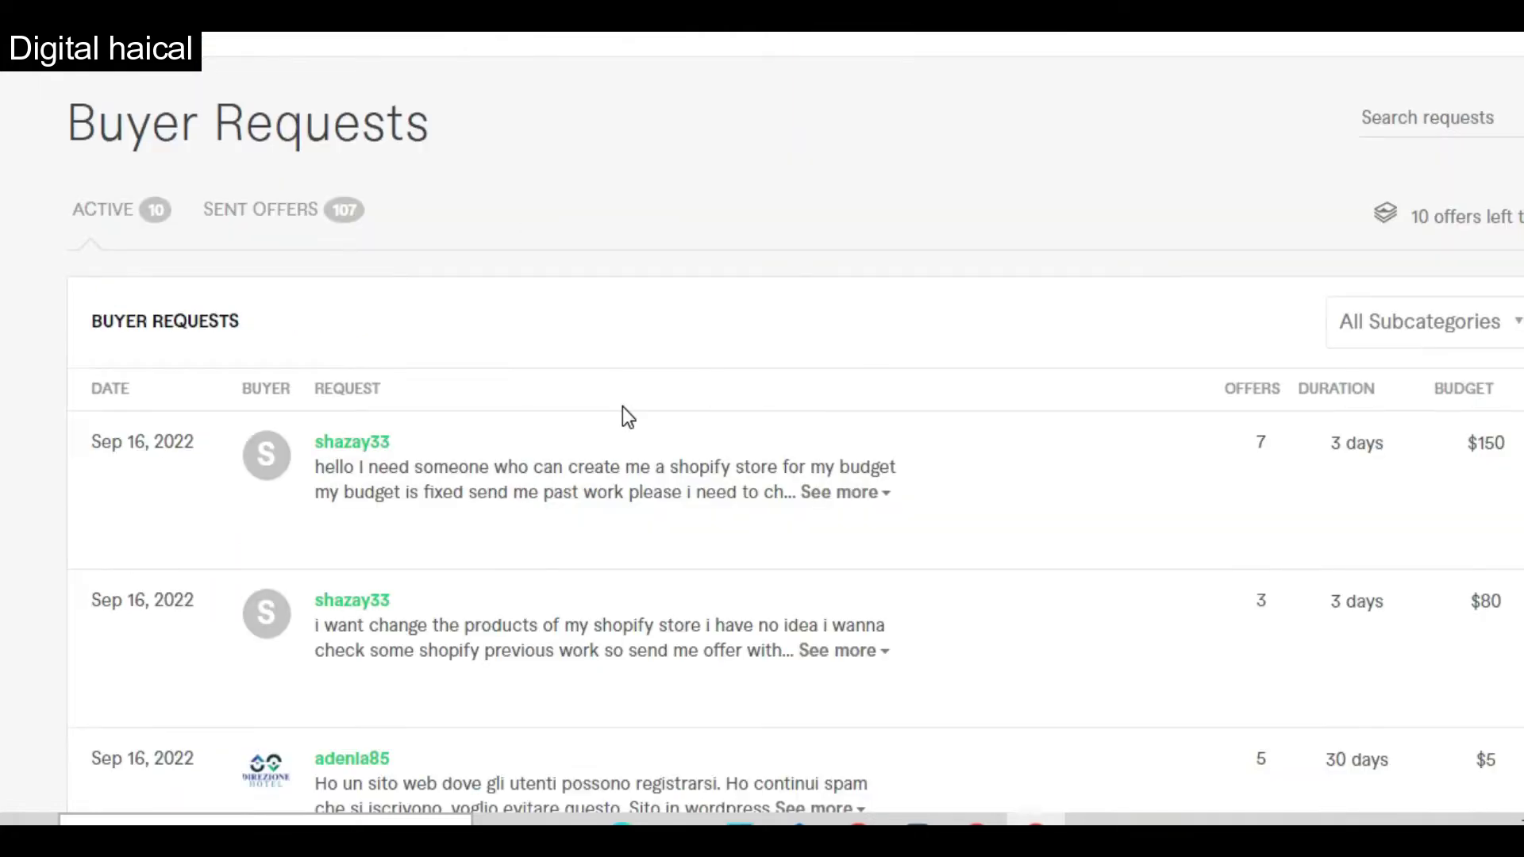
scroll(622, 406, down, 2)
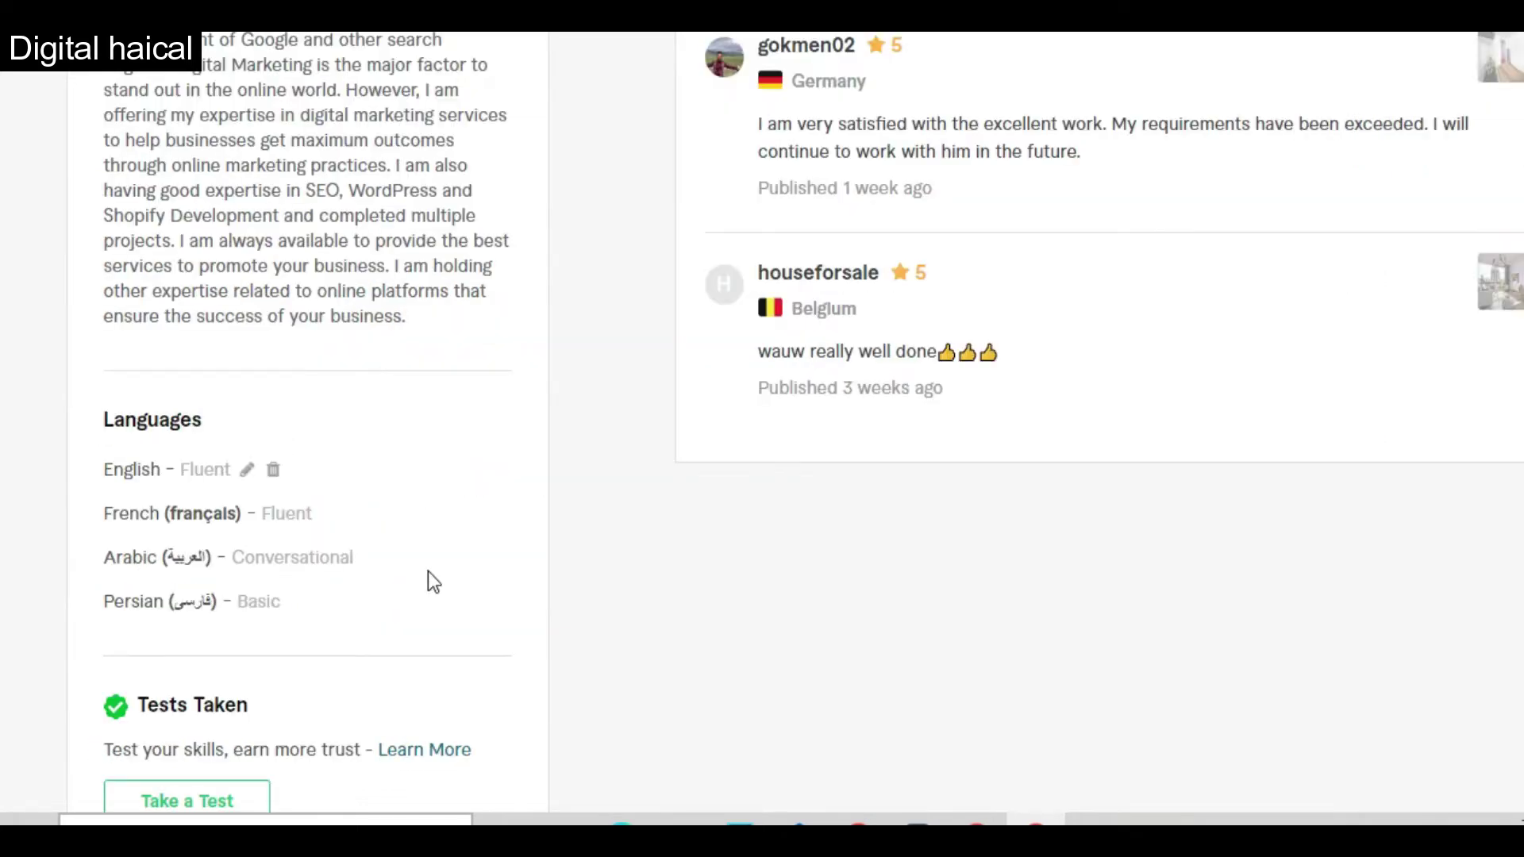
scroll(427, 570, up, 5)
scroll(429, 575, down, 20)
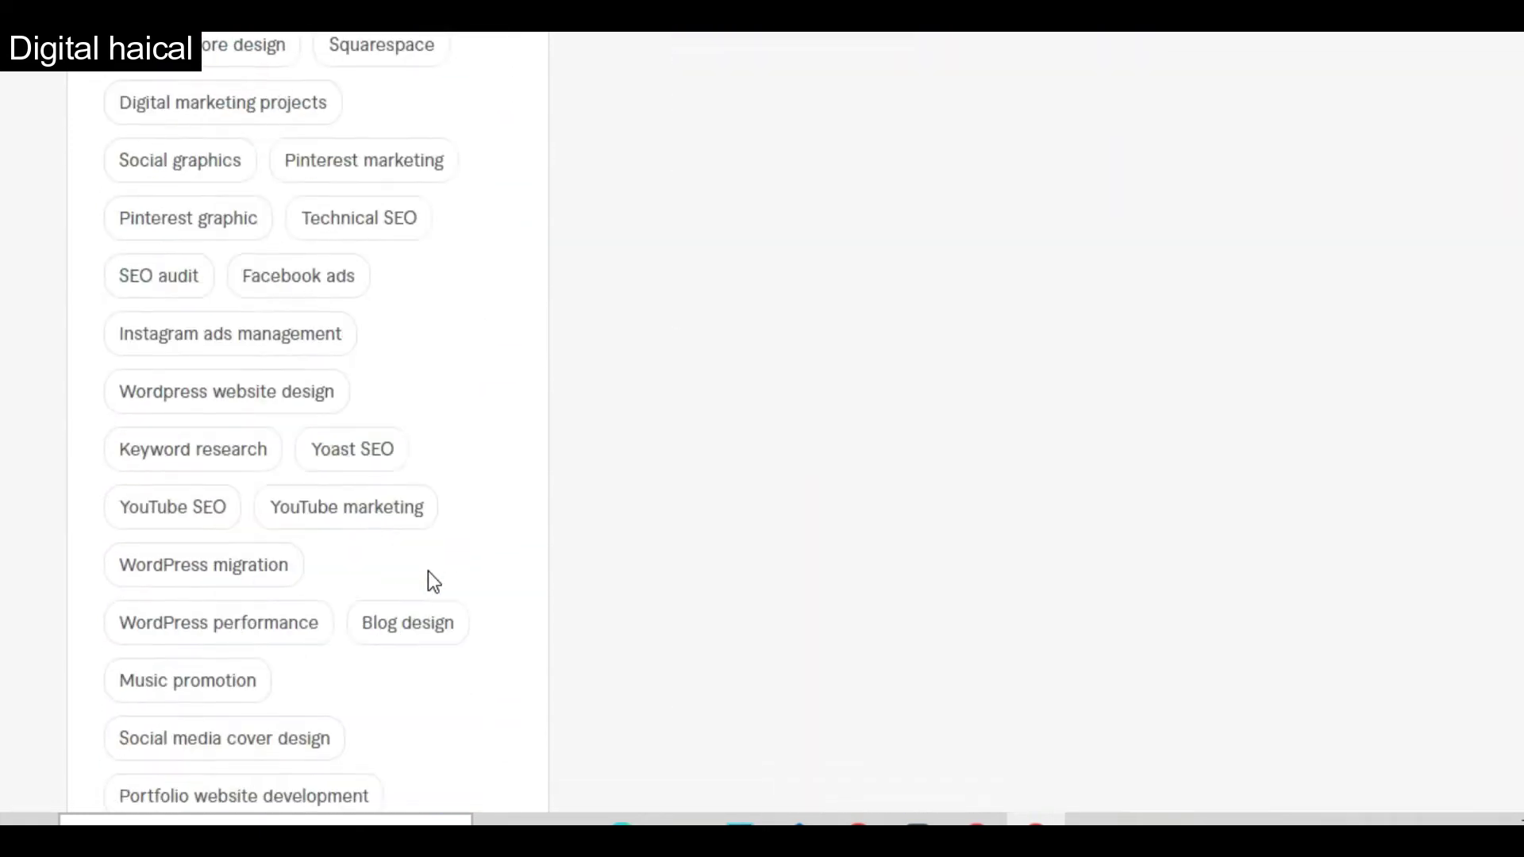
scroll(381, 575, up, 4)
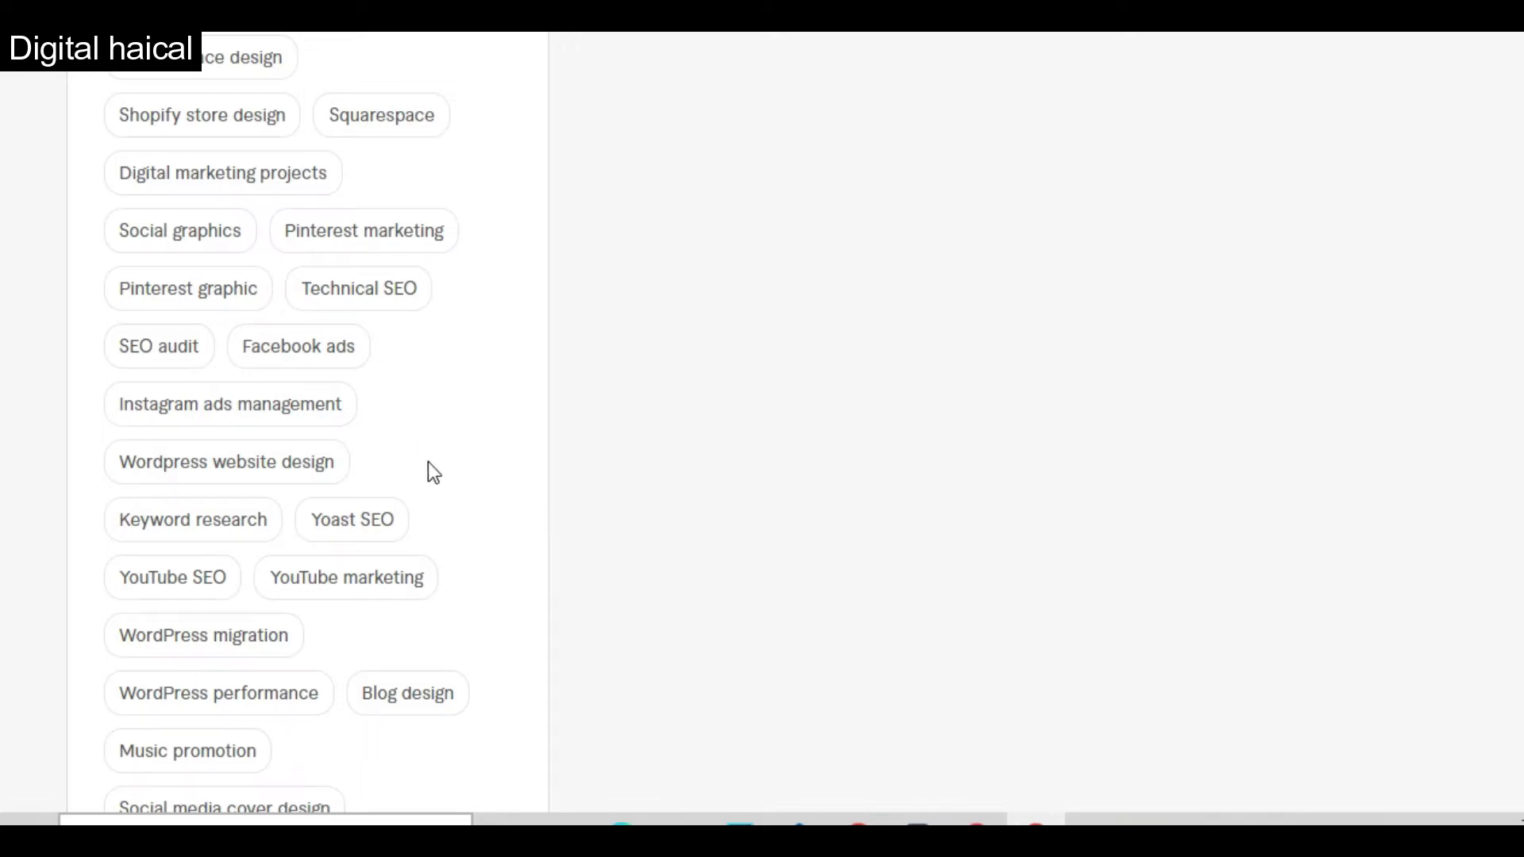
scroll(426, 465, up, 4)
scroll(428, 463, down, 2)
scroll(429, 467, up, 1)
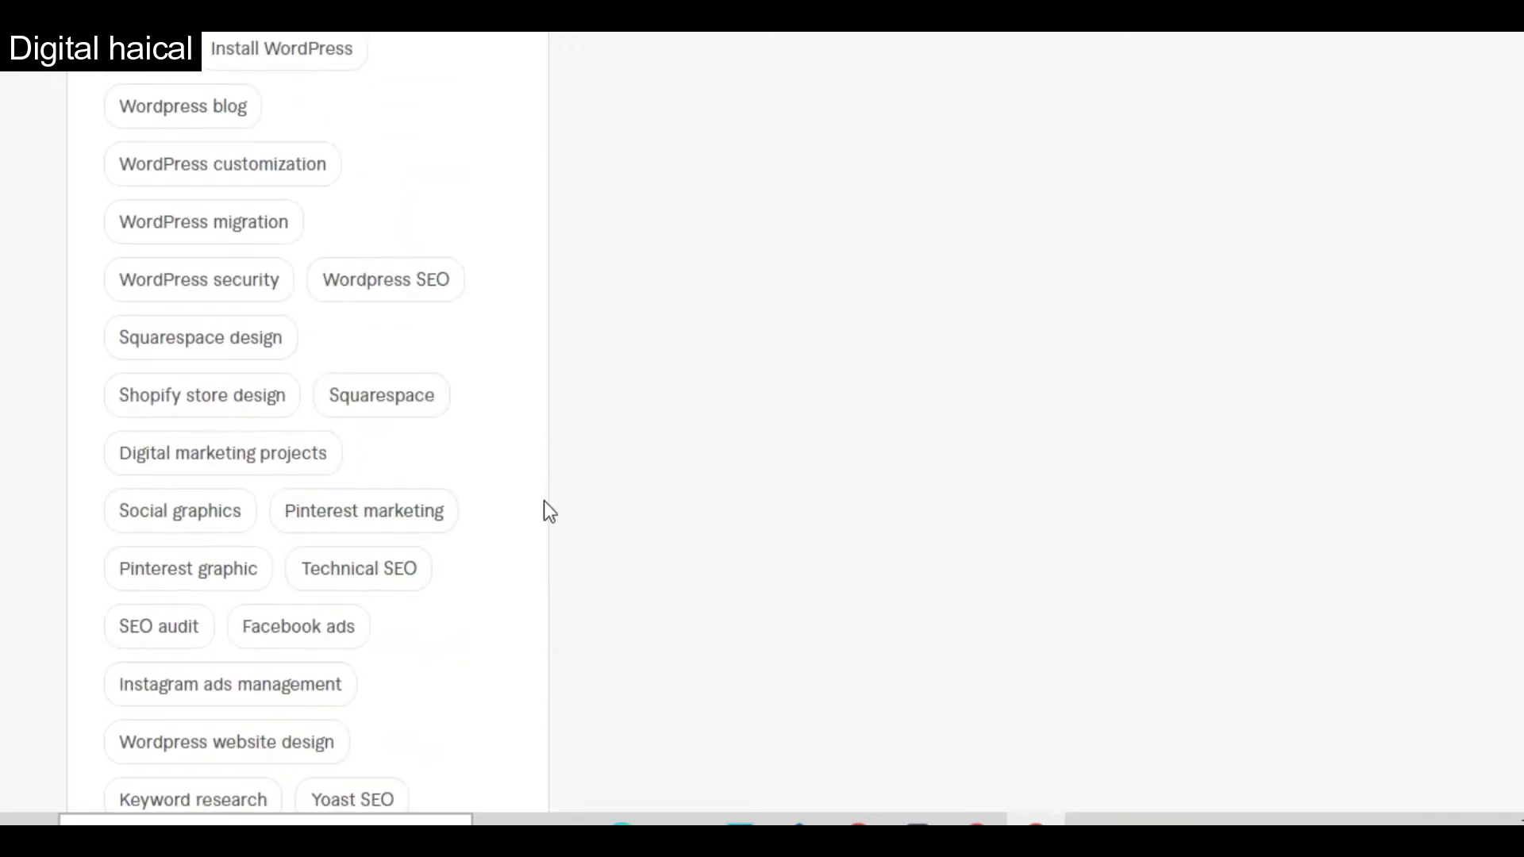
scroll(361, 448, down, 8)
scroll(465, 421, up, 12)
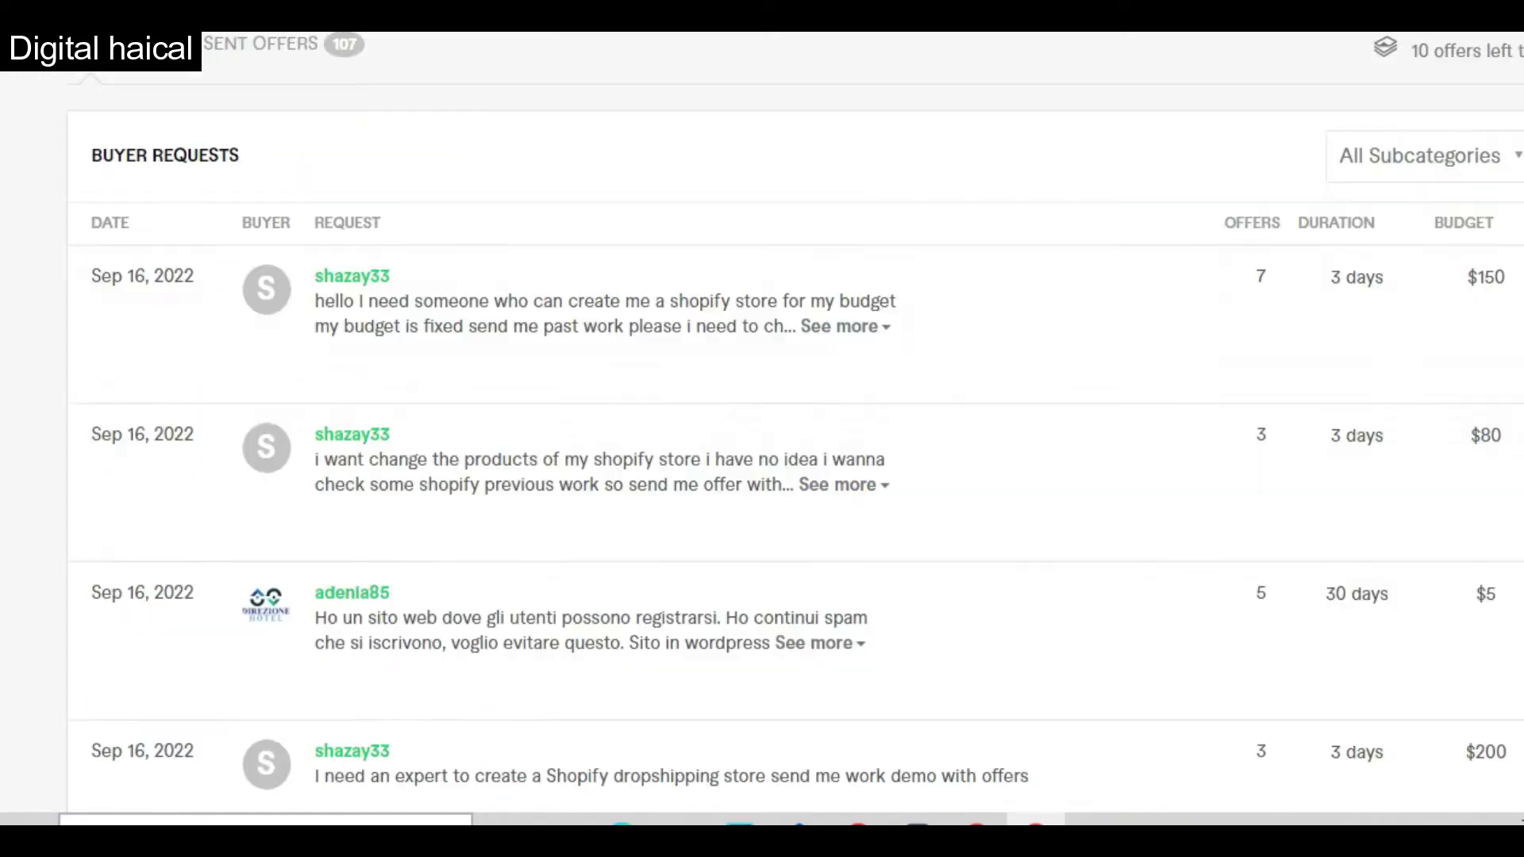
- Look through the active buyer requests and highlight the buyer's username on the $15 request for 3 WordPress websites
scroll(650, 502, down, 6)
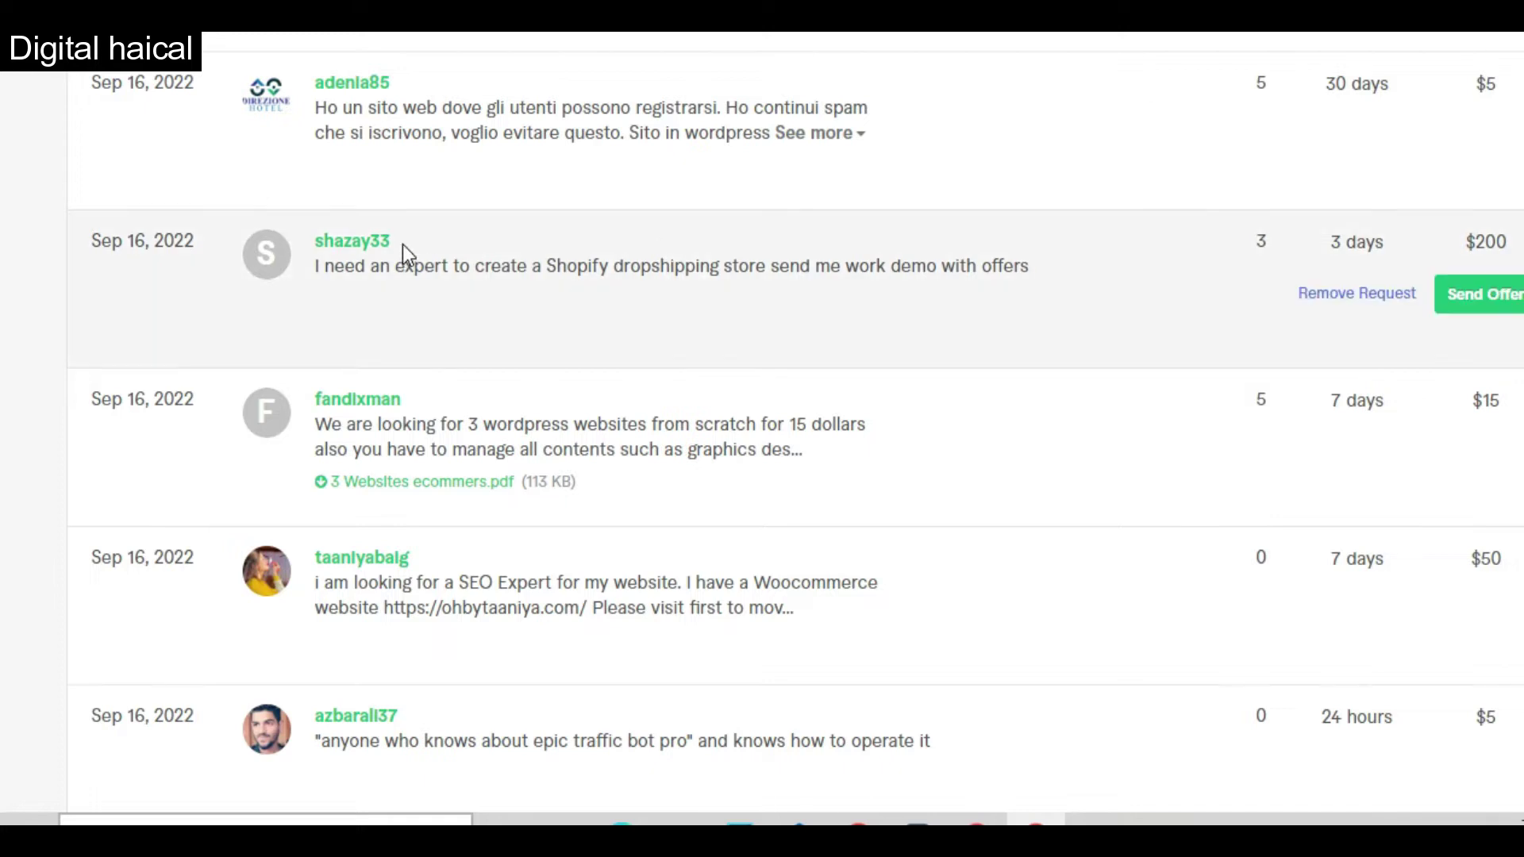
scroll(400, 389, down, 1)
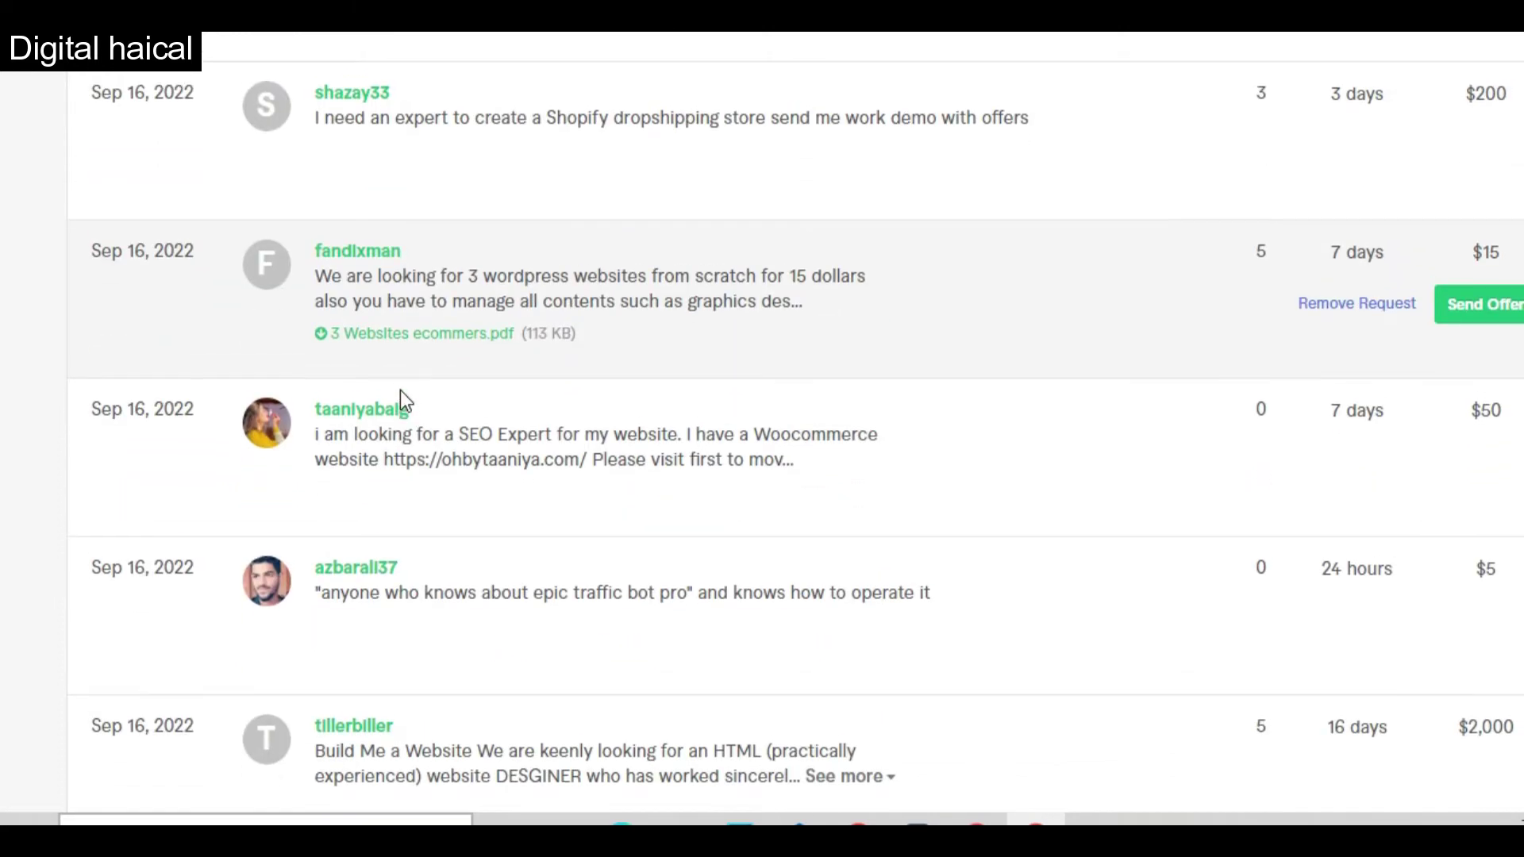
drag(400, 337, 313, 327)
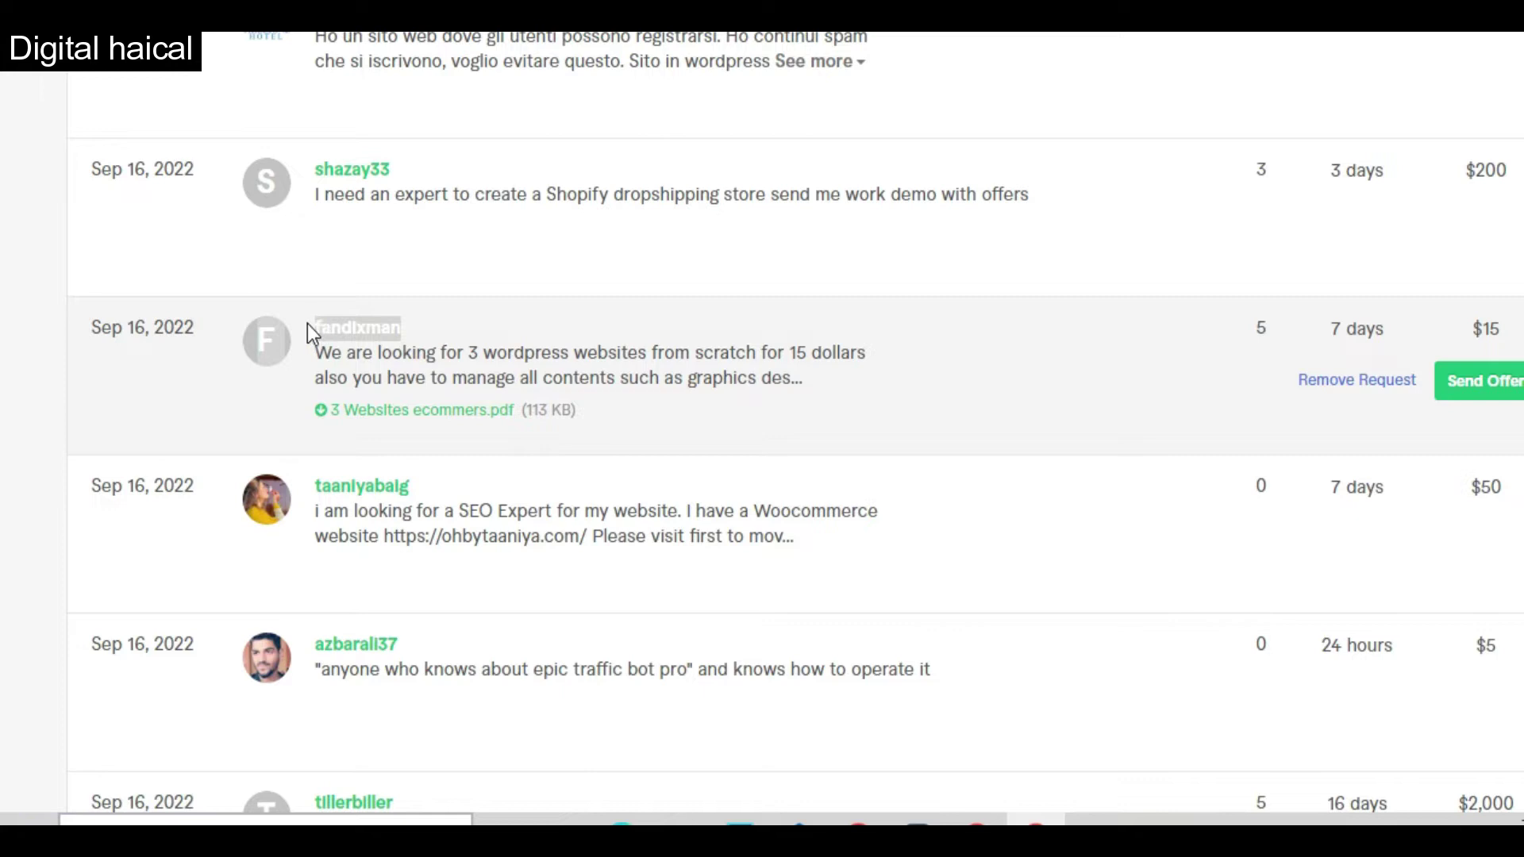
click(79, 264)
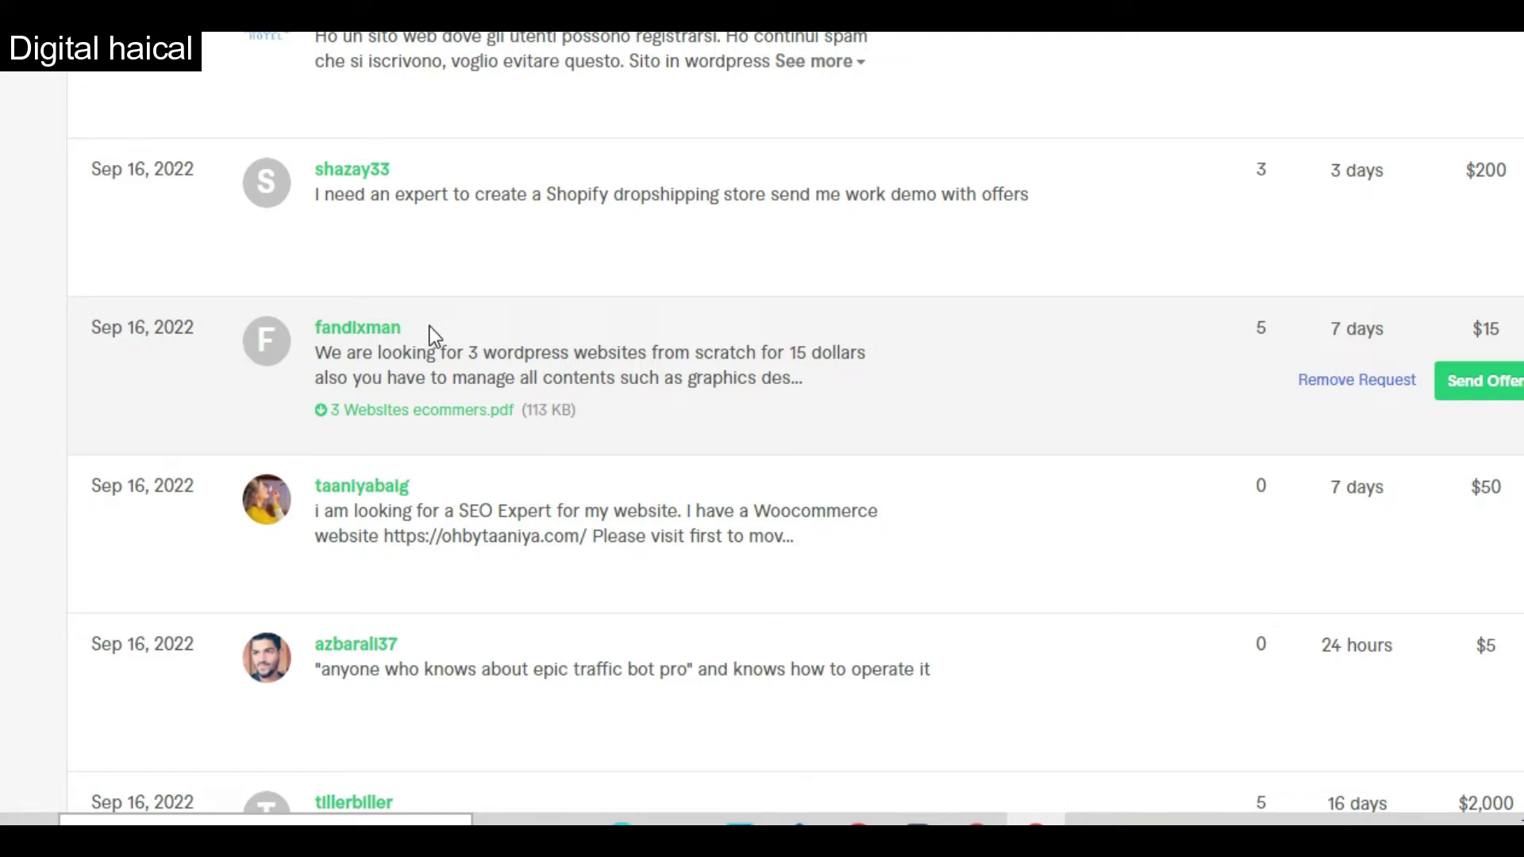
drag(360, 316, 313, 321)
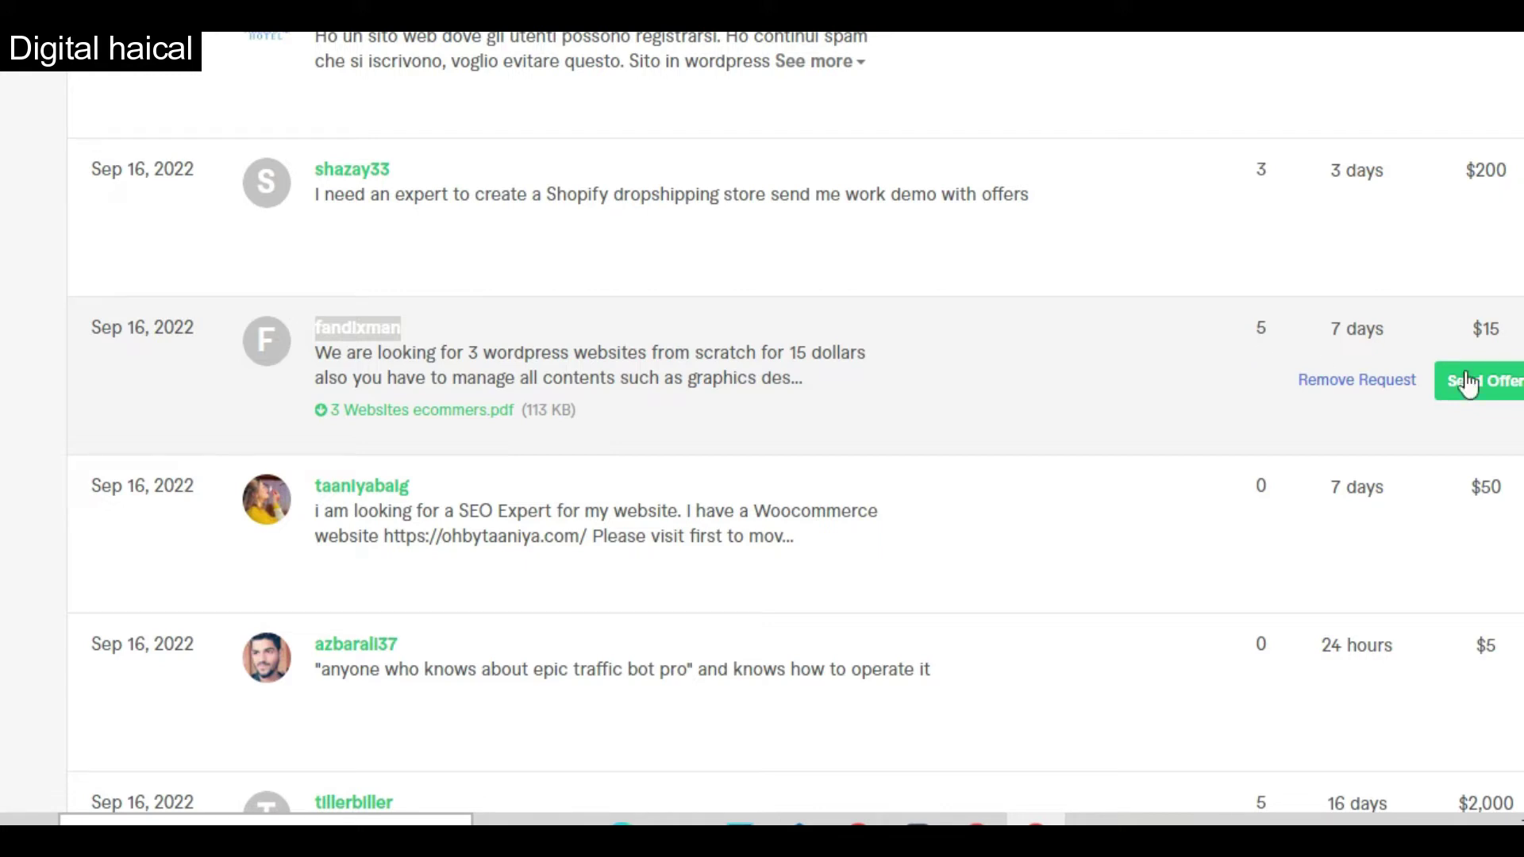
- Start an offer for the $15 WordPress request using the gig "I will do website speed optimization for wordpress and shopify"
click(1509, 381)
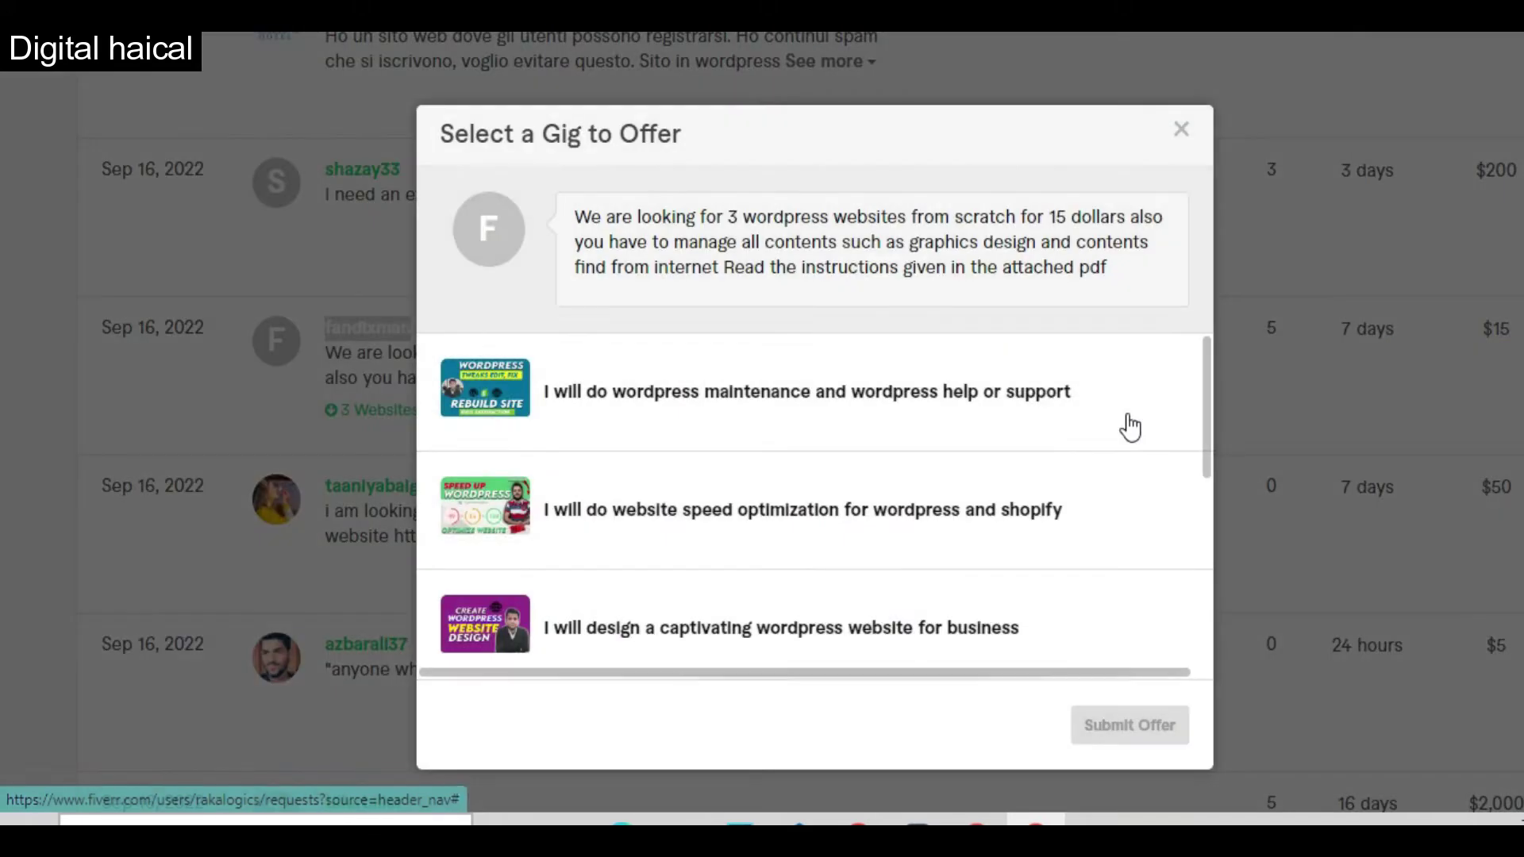
scroll(911, 401, down, 2)
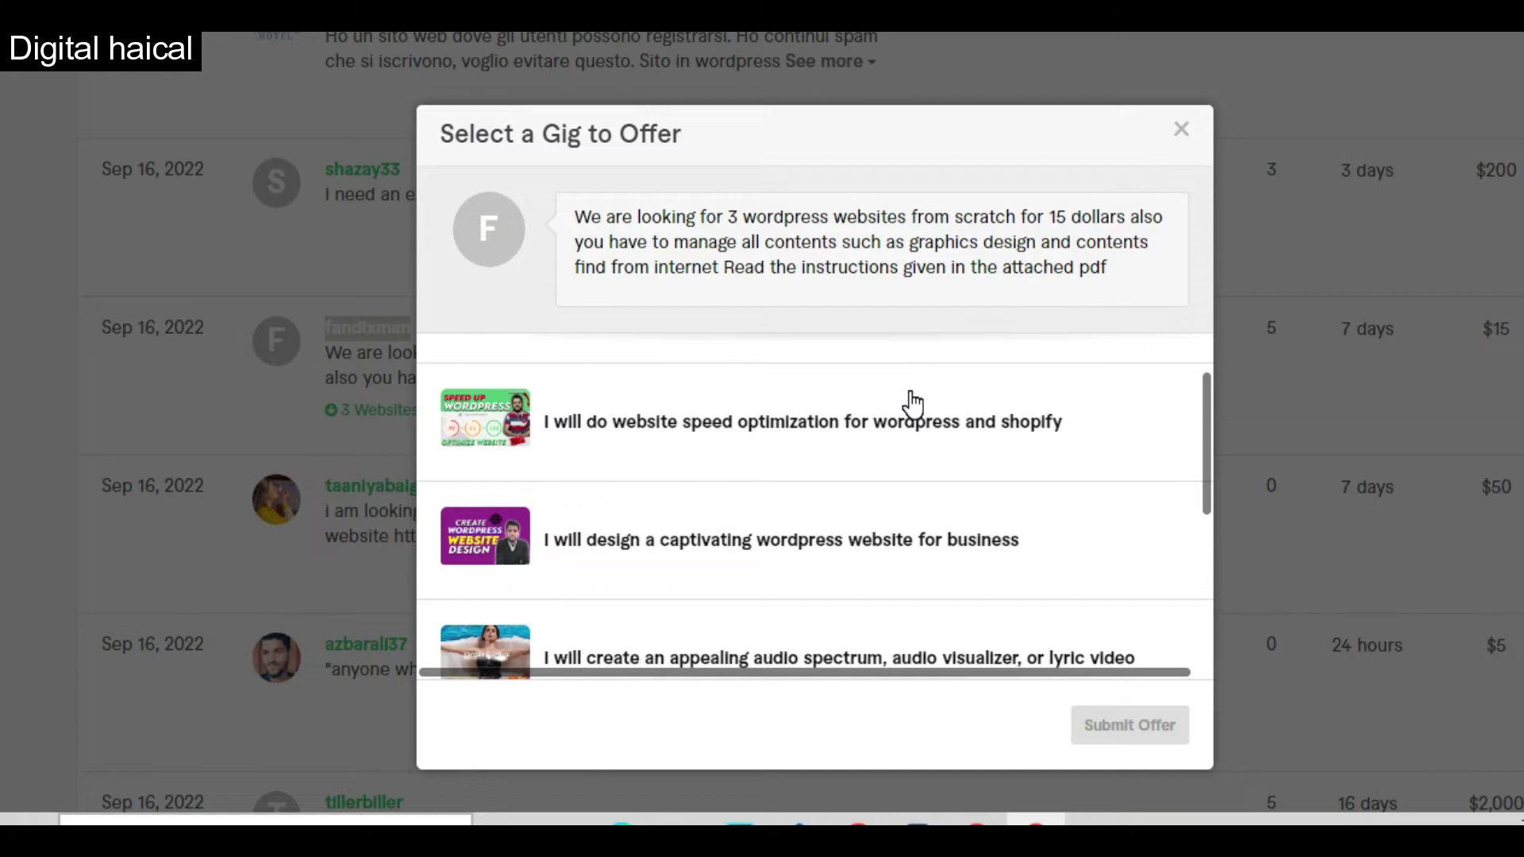
scroll(911, 404, up, 1)
click(877, 441)
click(859, 438)
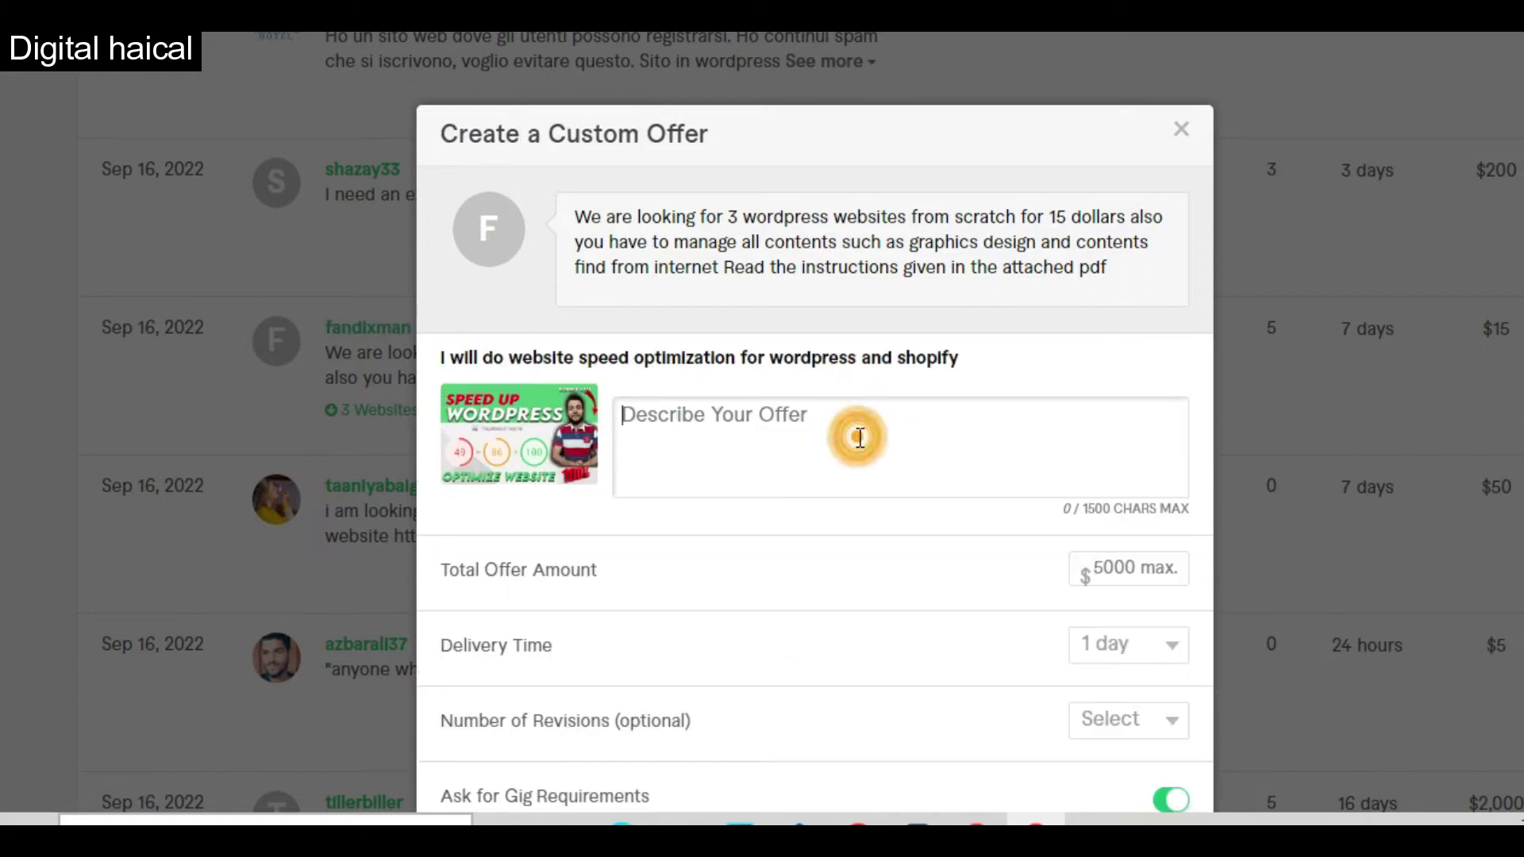
- Open the offer description with the greeting "Hi" followed by the buyer's username and a comma
text(Dear )
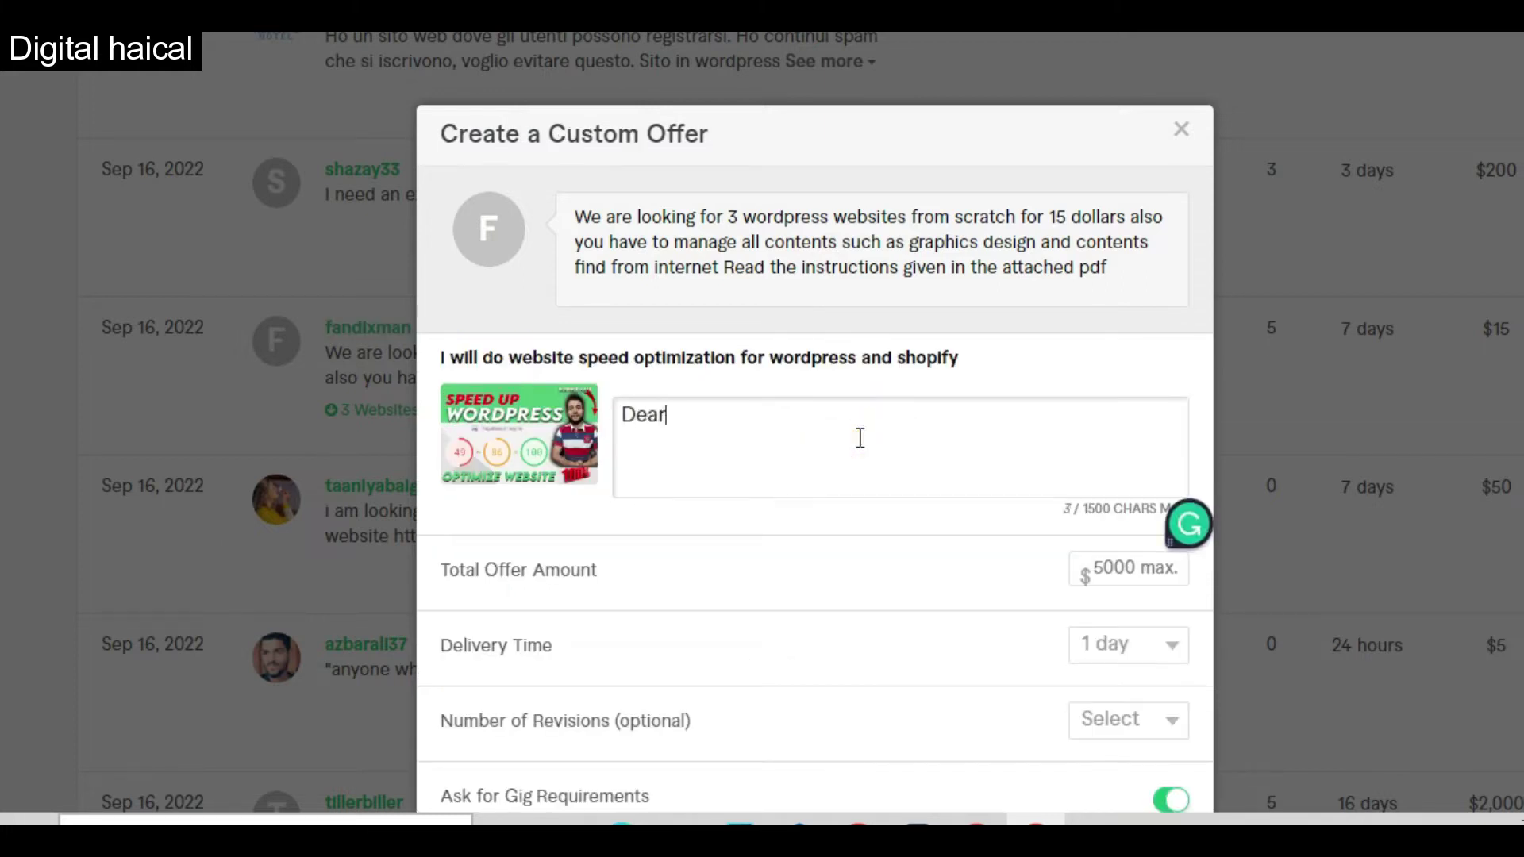
text(fandixman,)
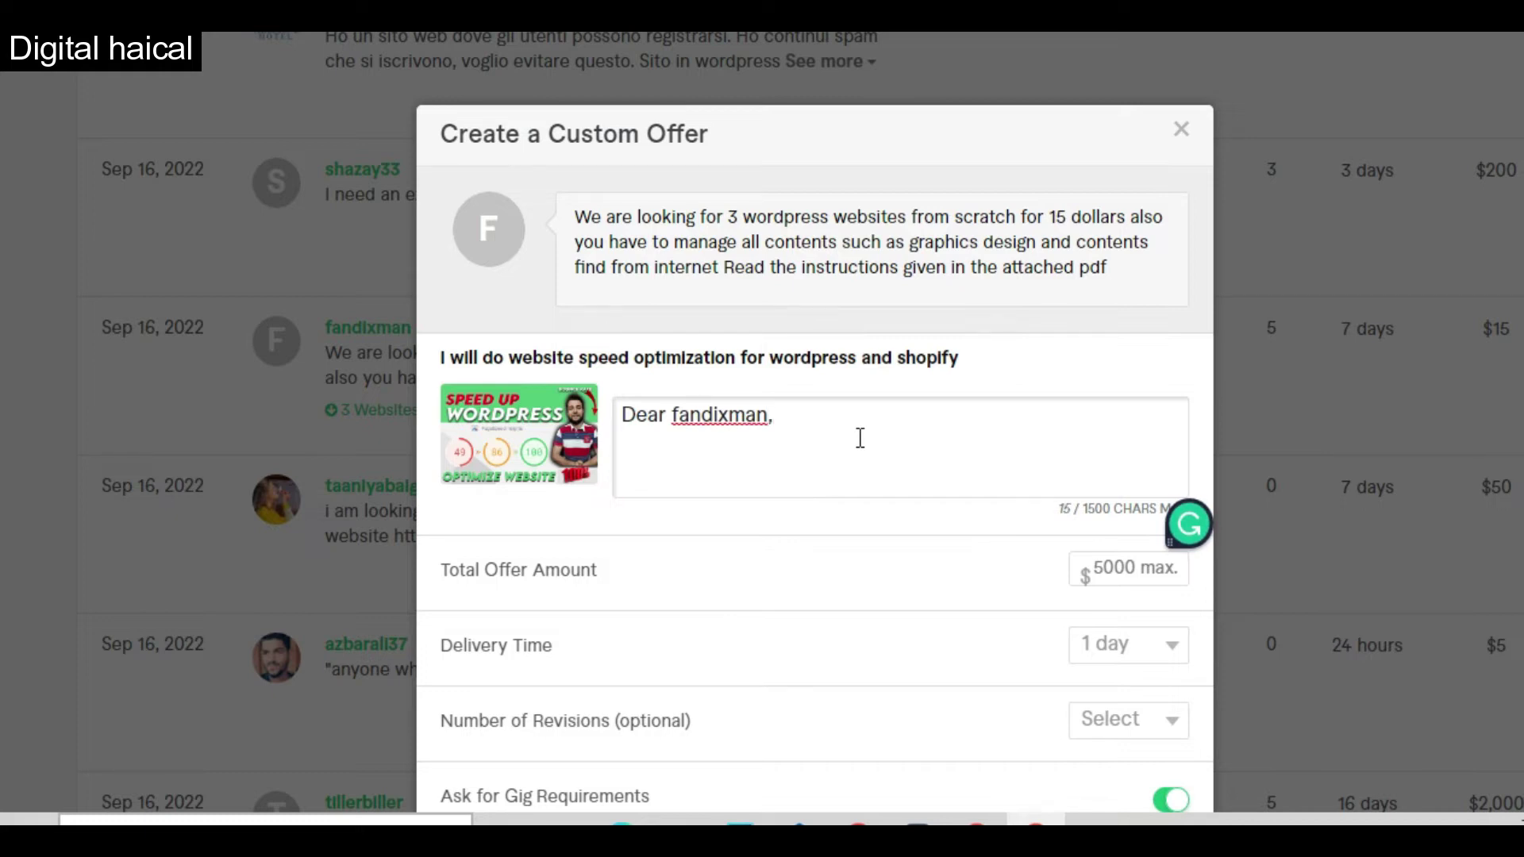
double_click(629, 418)
text(Hi)
click(814, 413)
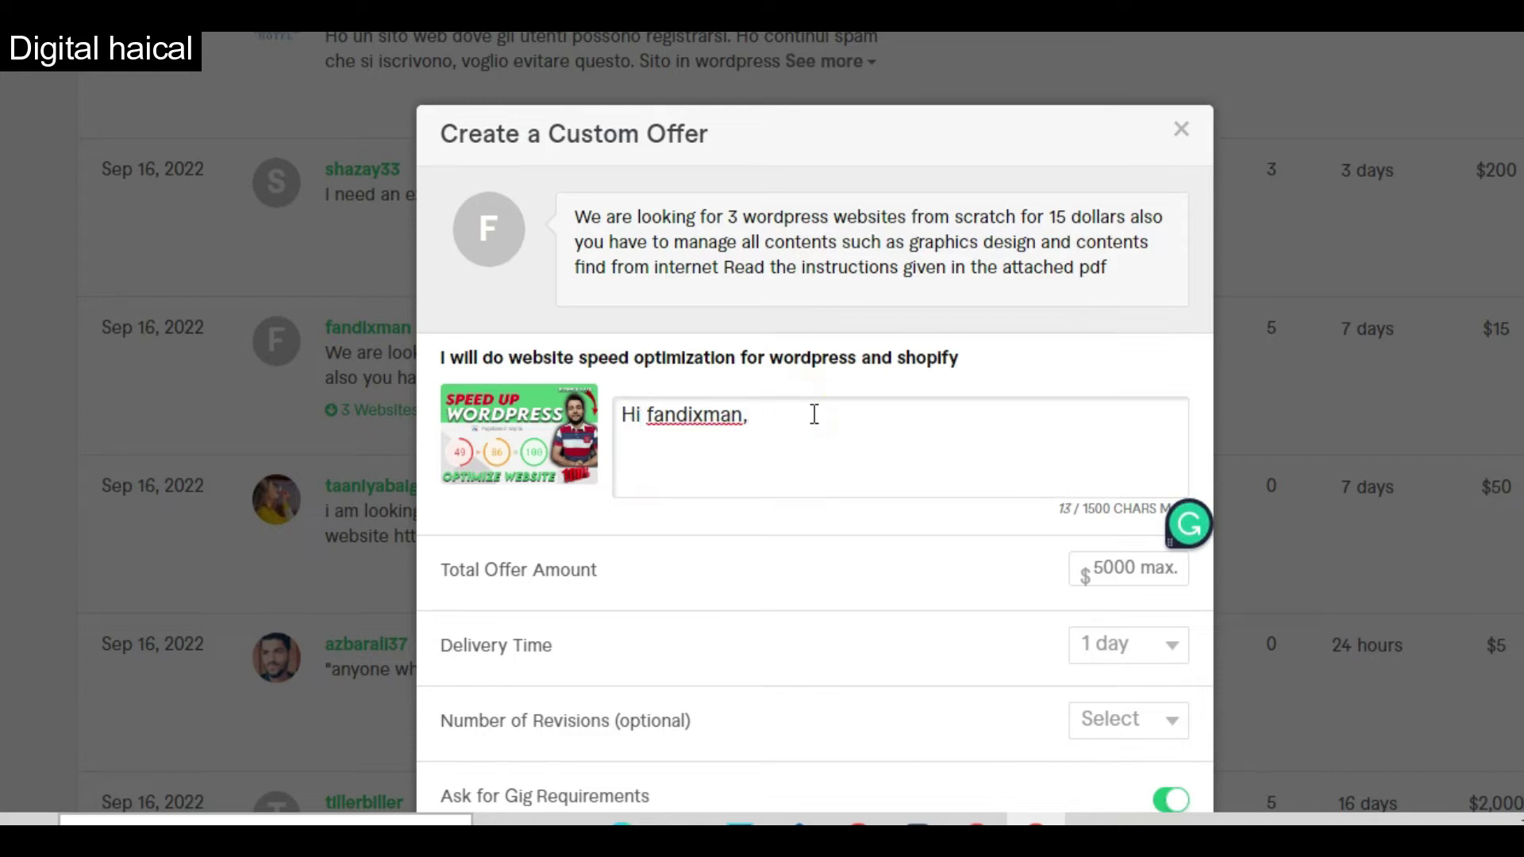
- Write below the greeting: "Since you are searching for some talented shopify store developer who can handle your stores changes or designing."
text(Since you are search)
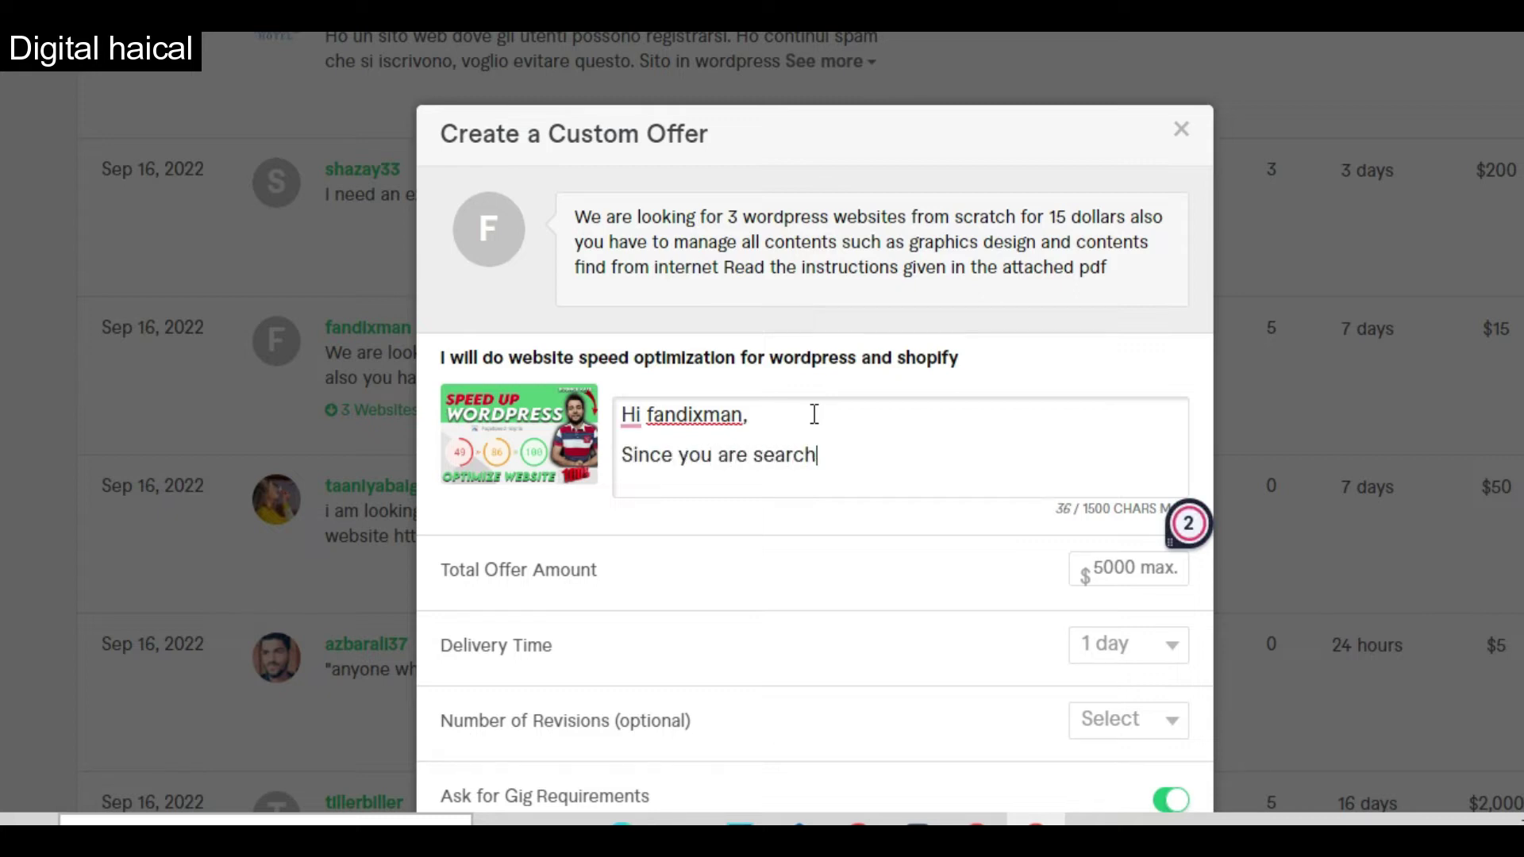
text(ing for some tale)
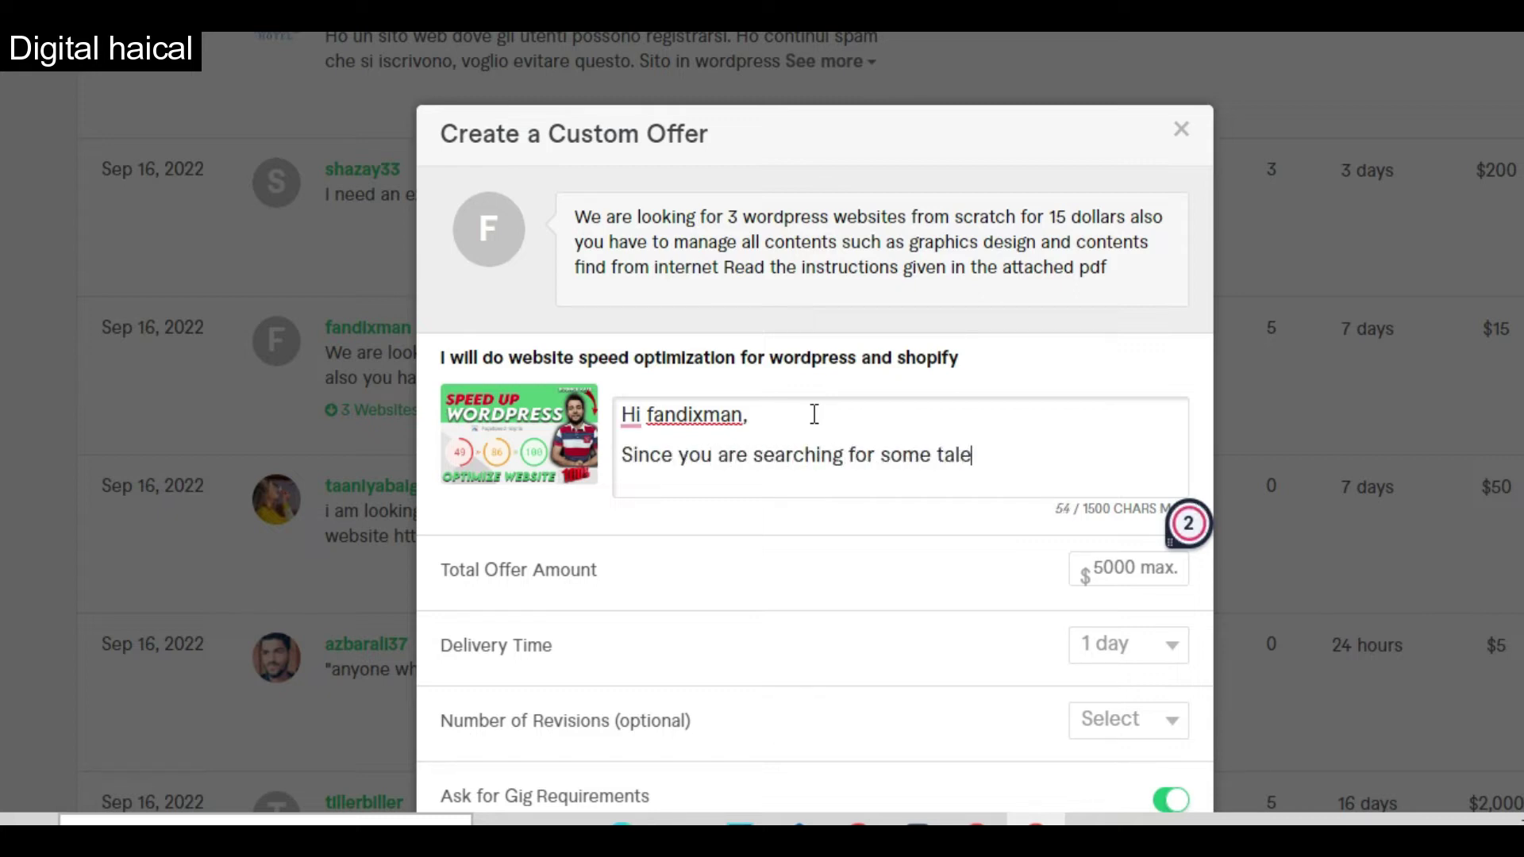
text(nted shop)
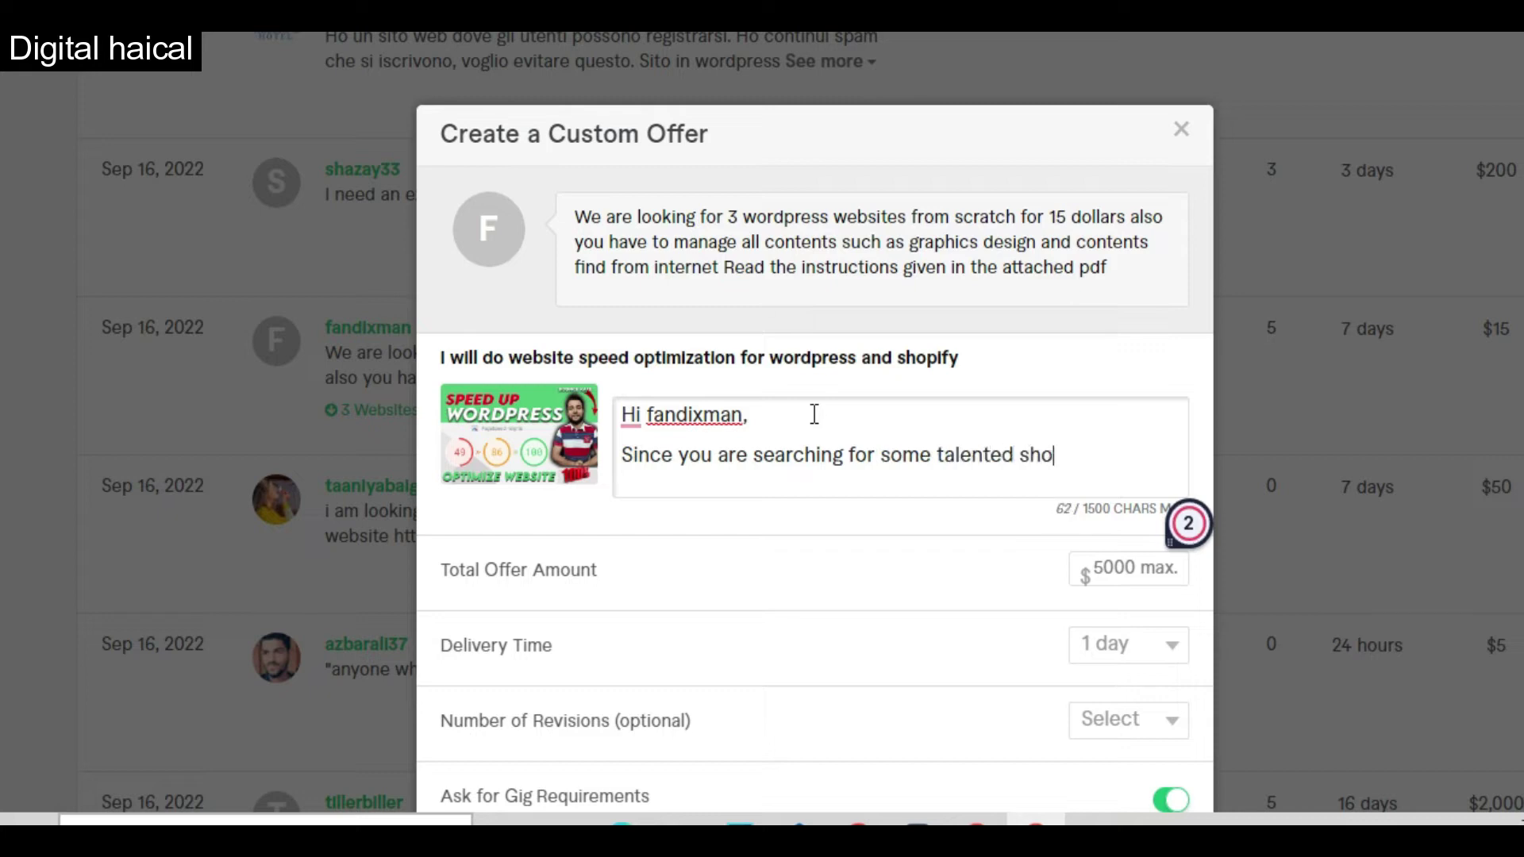
key(BackSpace)
text(pify store e)
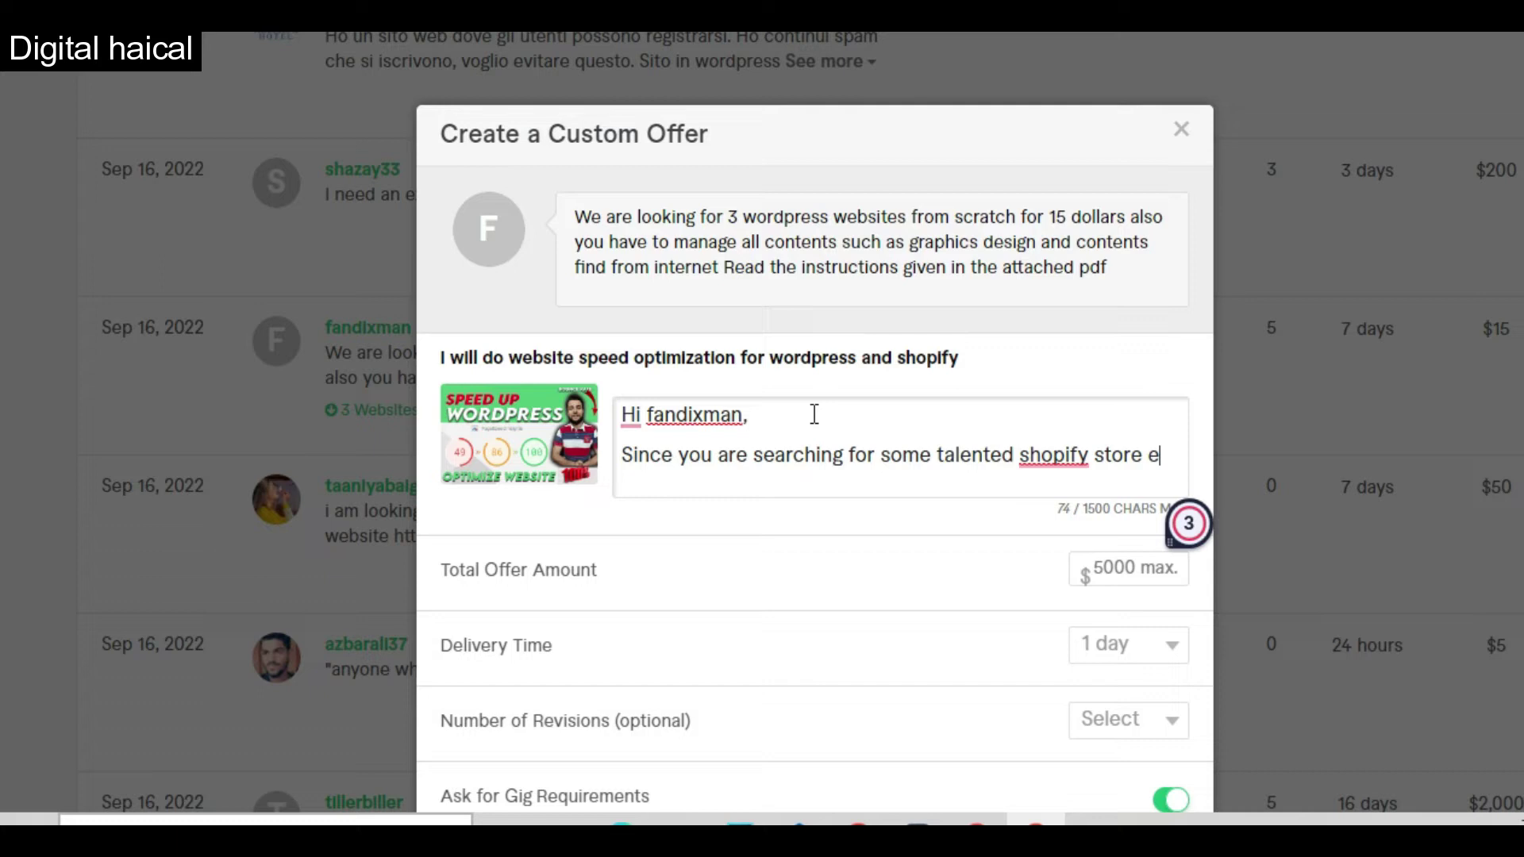
key(BackSpace)
text(developer who)
key(BackSpace)
text(ho can jhandle)
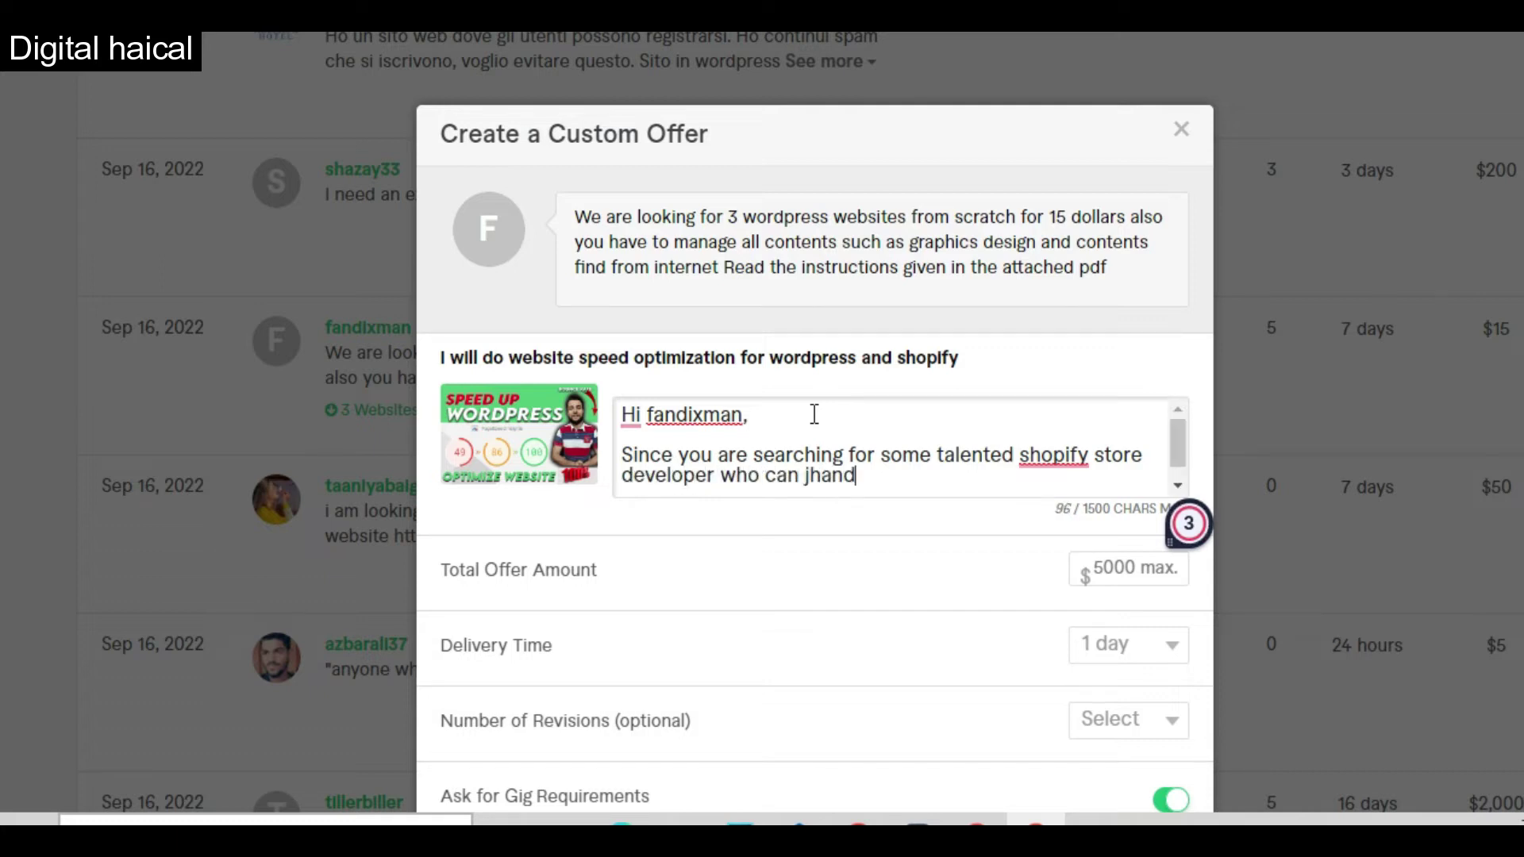
key(BackSpace)
key(BackSpace)
key(BackSpace)
key(BackSpace)
key(BackSpace)
key(BackSpace)
text(h)
key(BackSpace)
key(BackSpace)
text(handle your stores change)
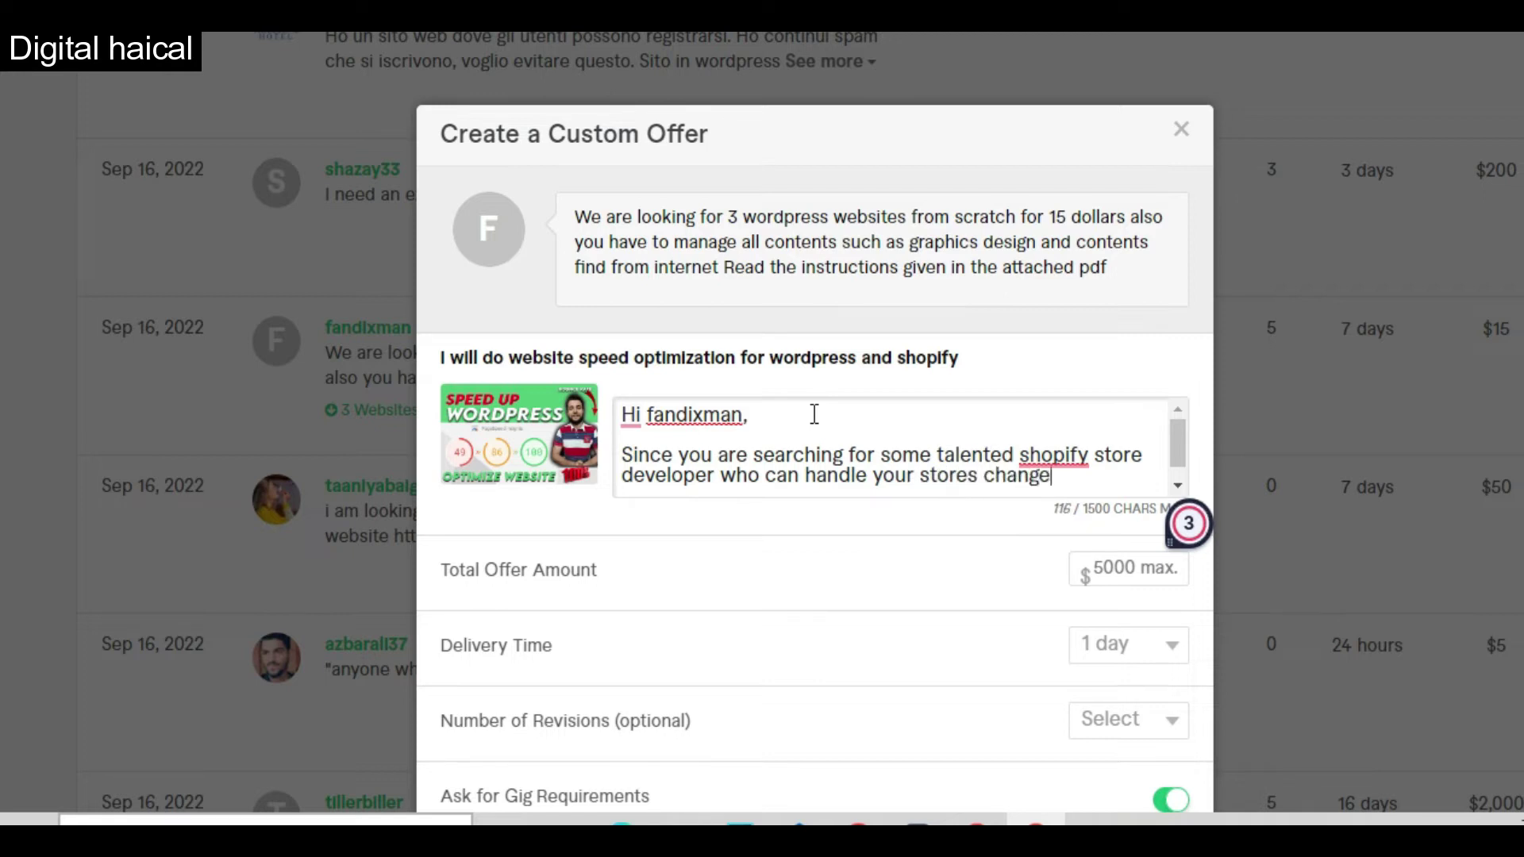
text(s or designing.)
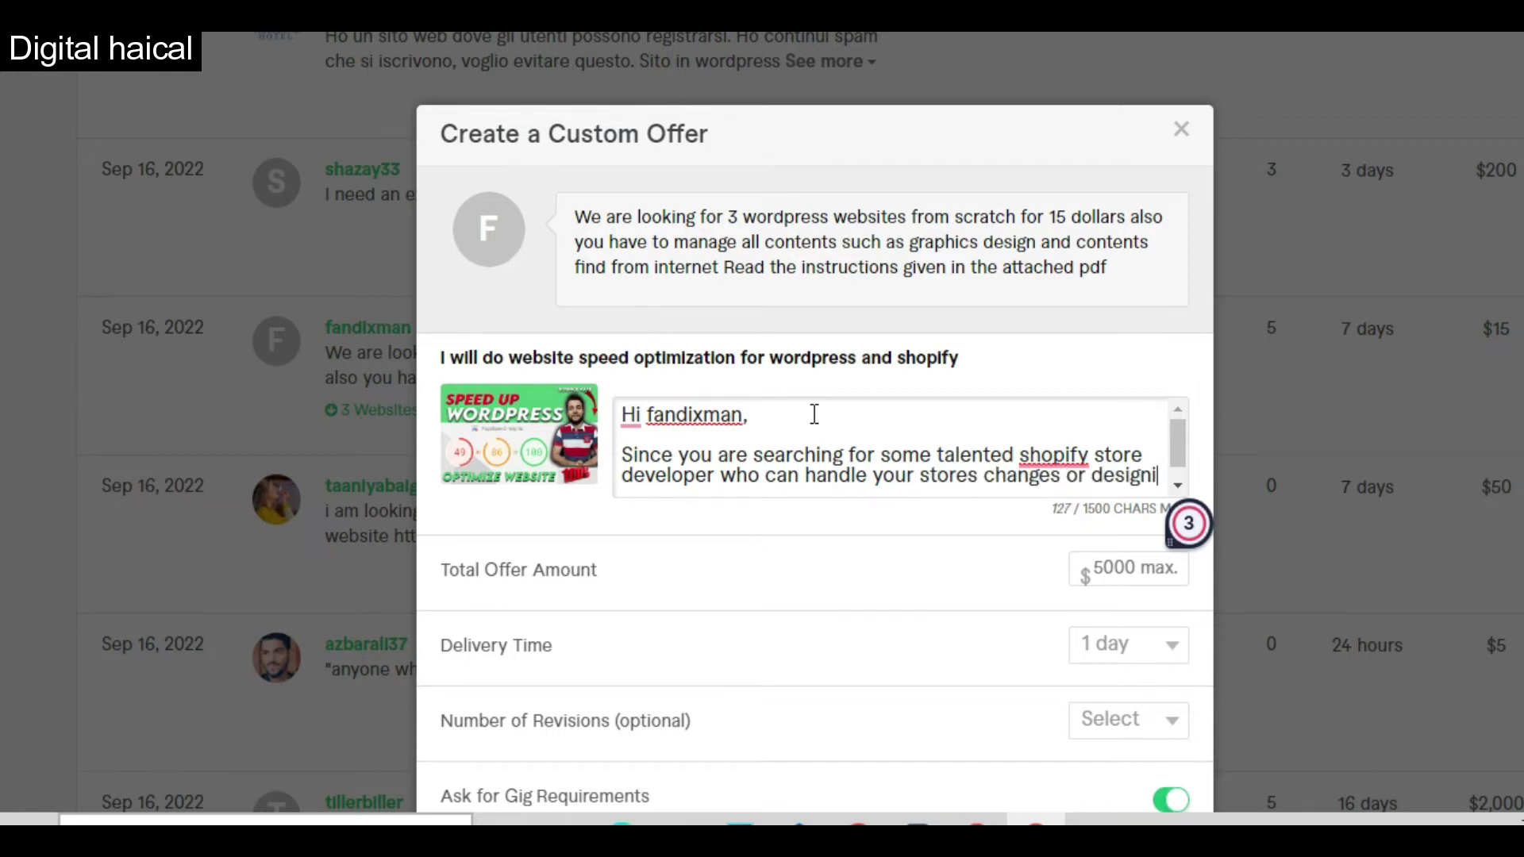
key(Return)
text(I am)
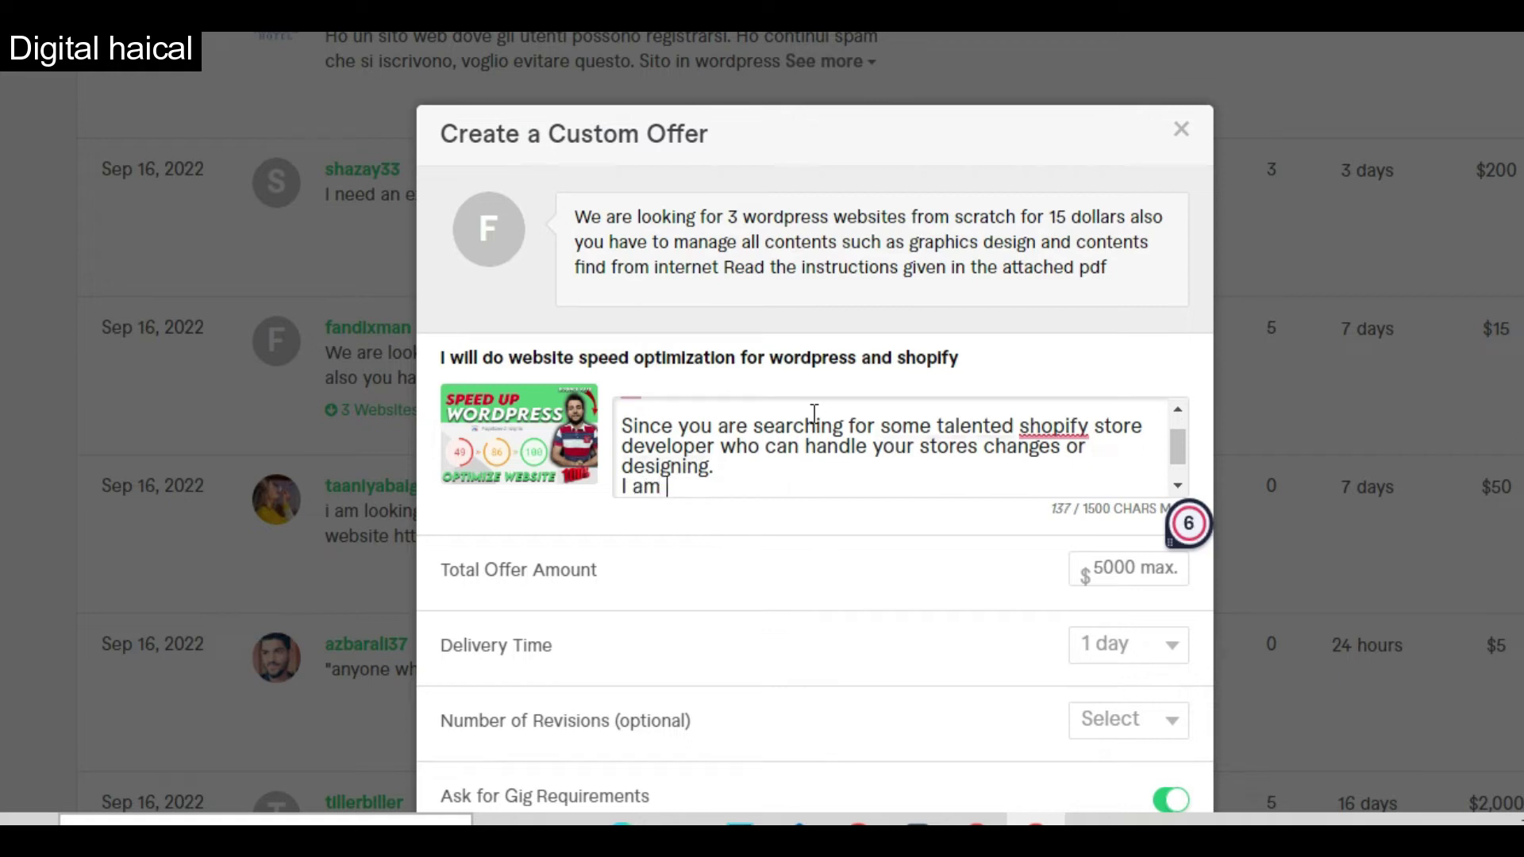
key(BackSpace)
key(BackSpace)
key(BackSpace)
key(BackSpace)
- Continue the same paragraph of the offer description with "Though an appealing and interactive store is ones wish."
text(Thogh)
key(BackSpace)
key(BackSpace)
key(BackSpace)
text(ough an)
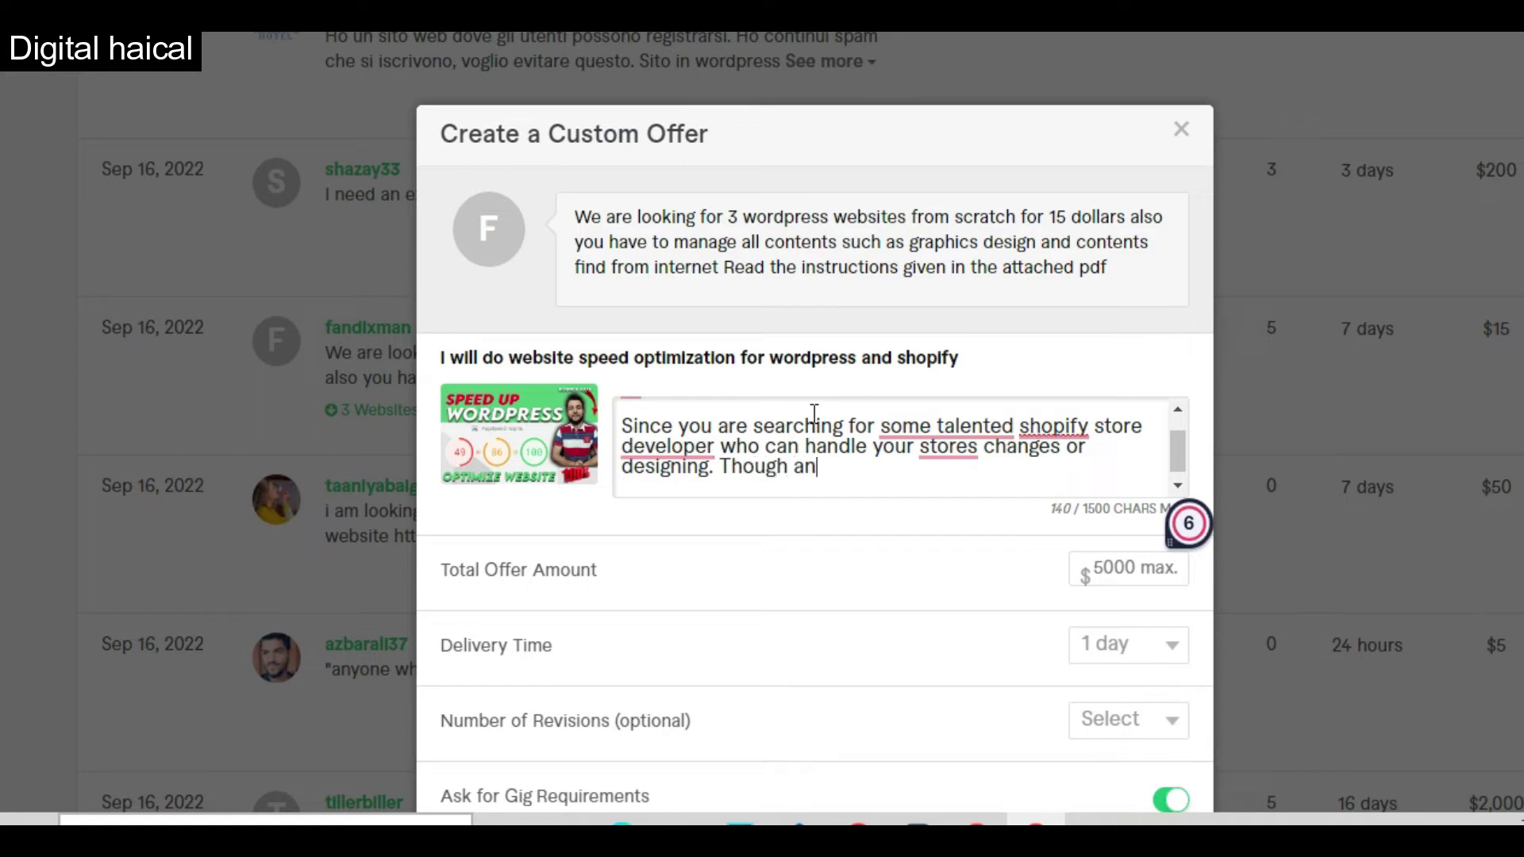
text( appealing andint)
text(o)
key(BackSpace)
key(BackSpace)
key(BackSpace)
key(BackSpace)
text(inte)
key(BackSpace)
text(eracive)
key(BackSpace)
key(BackSpace)
key(BackSpace)
text(tive )
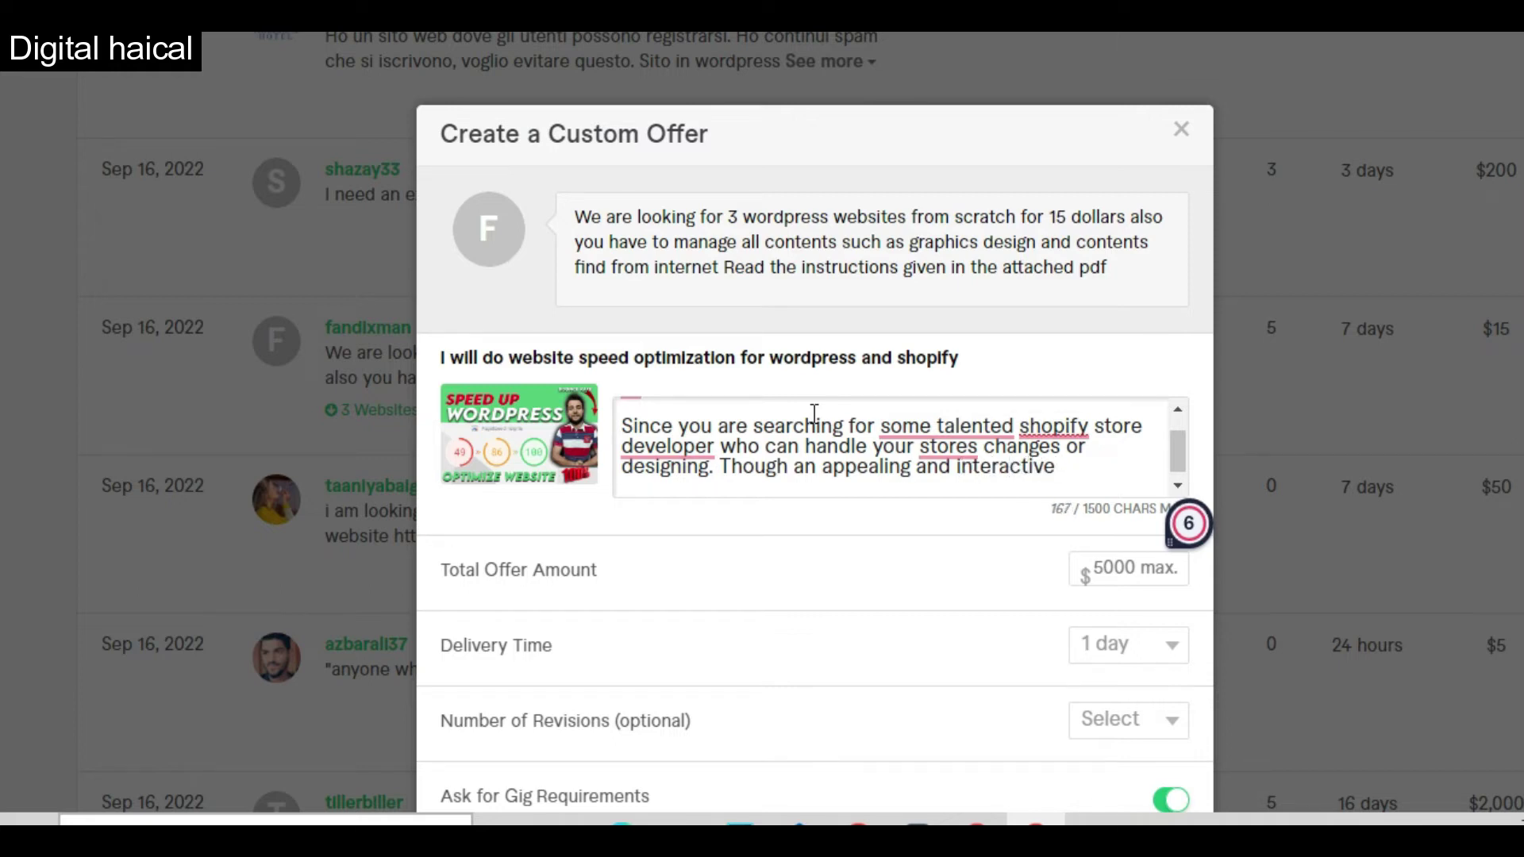
text(store in)
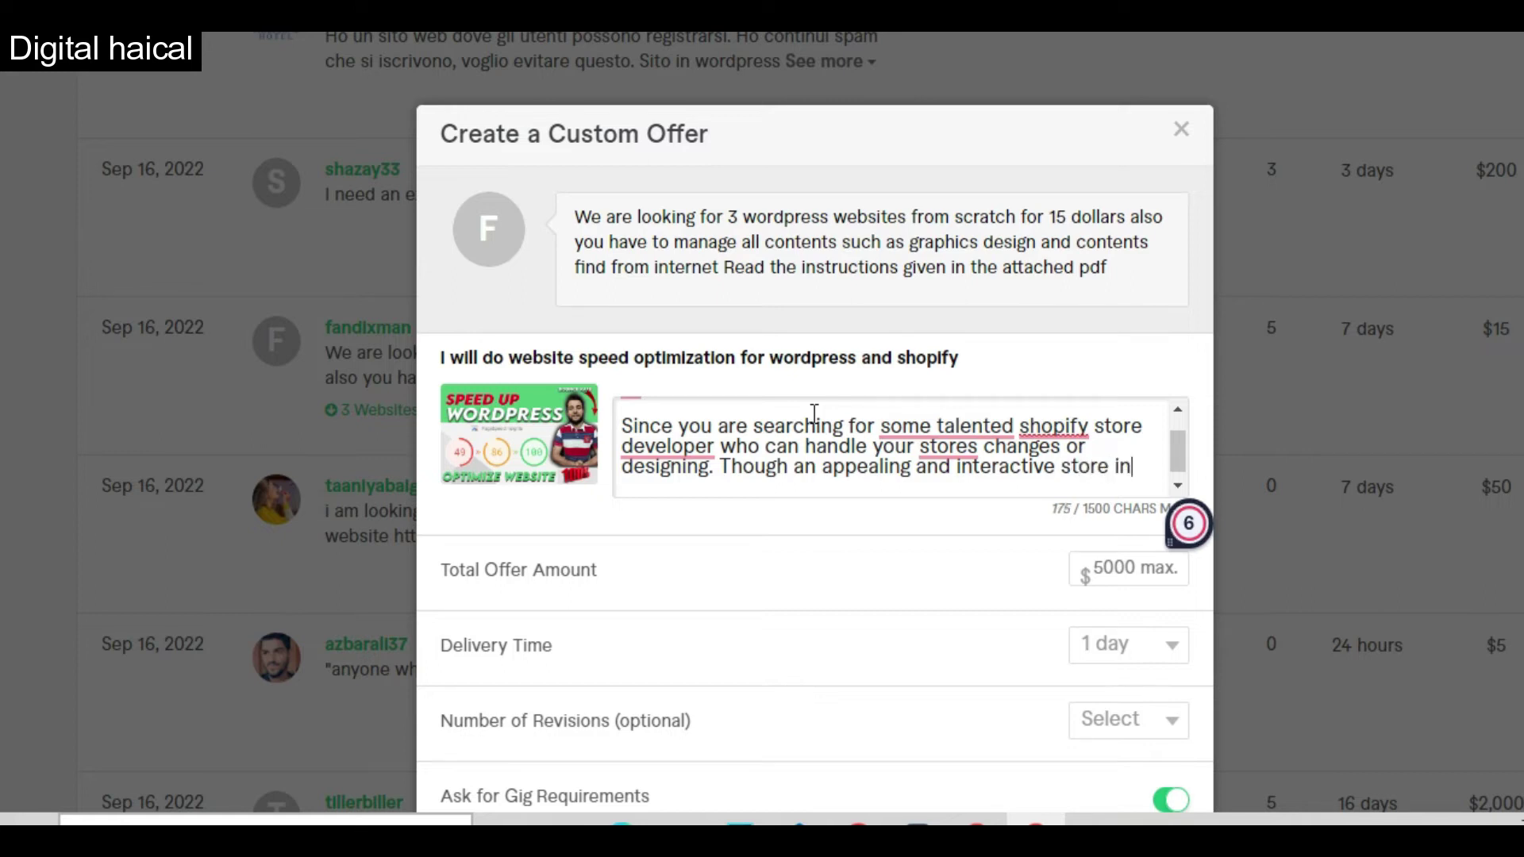
key(BackSpace)
text(s ones wich)
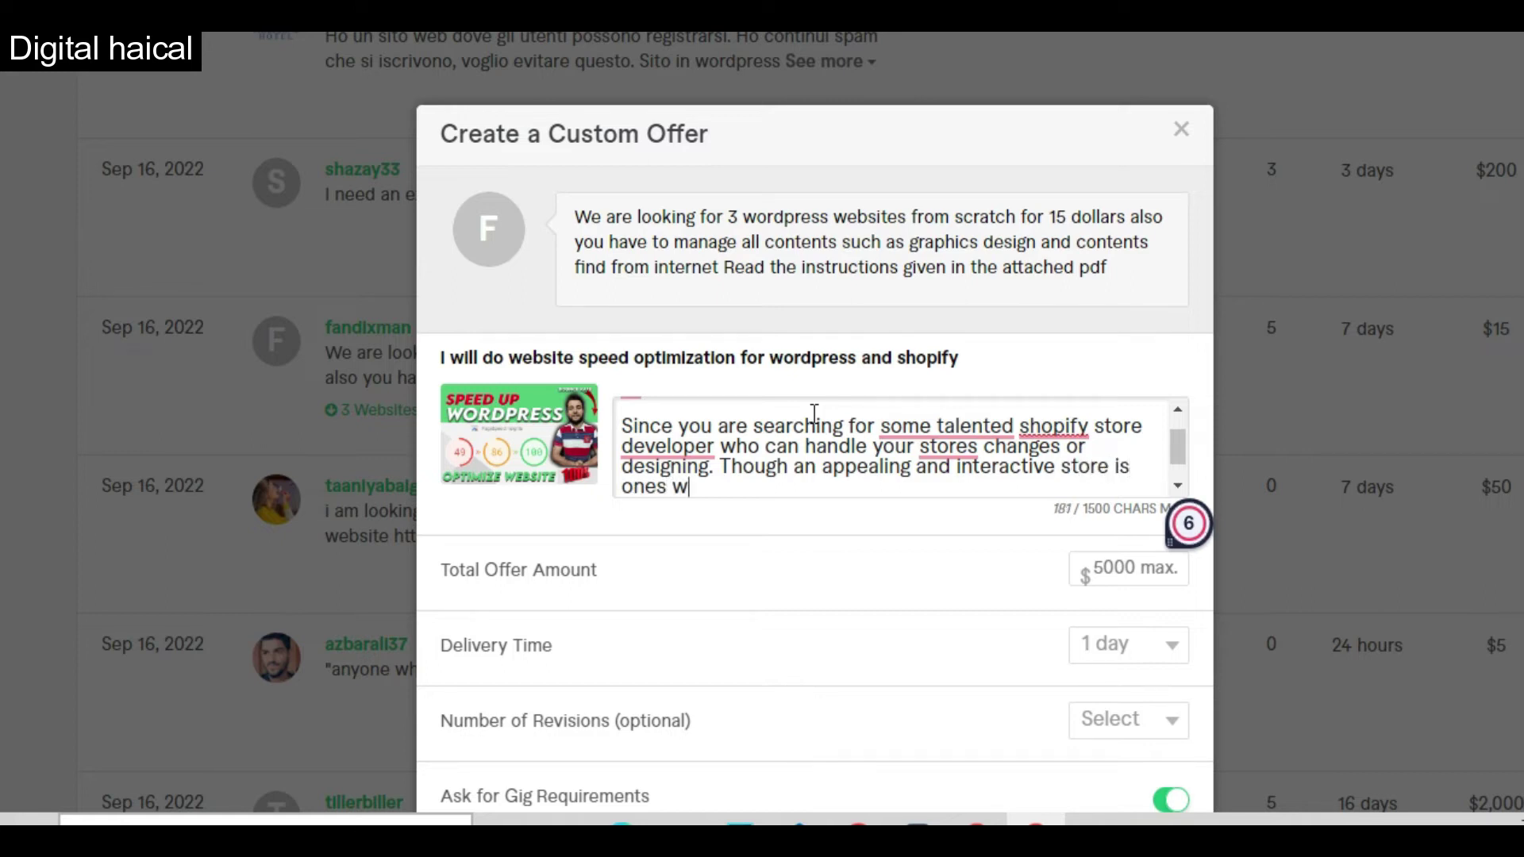
key(BackSpace)
key(BackSpace)
text(sh.)
- Add a new line: "So i am havin g6 years of experience nad would love you to handlle this job for you with qulaity delivery."
key(Return)
text(So i )
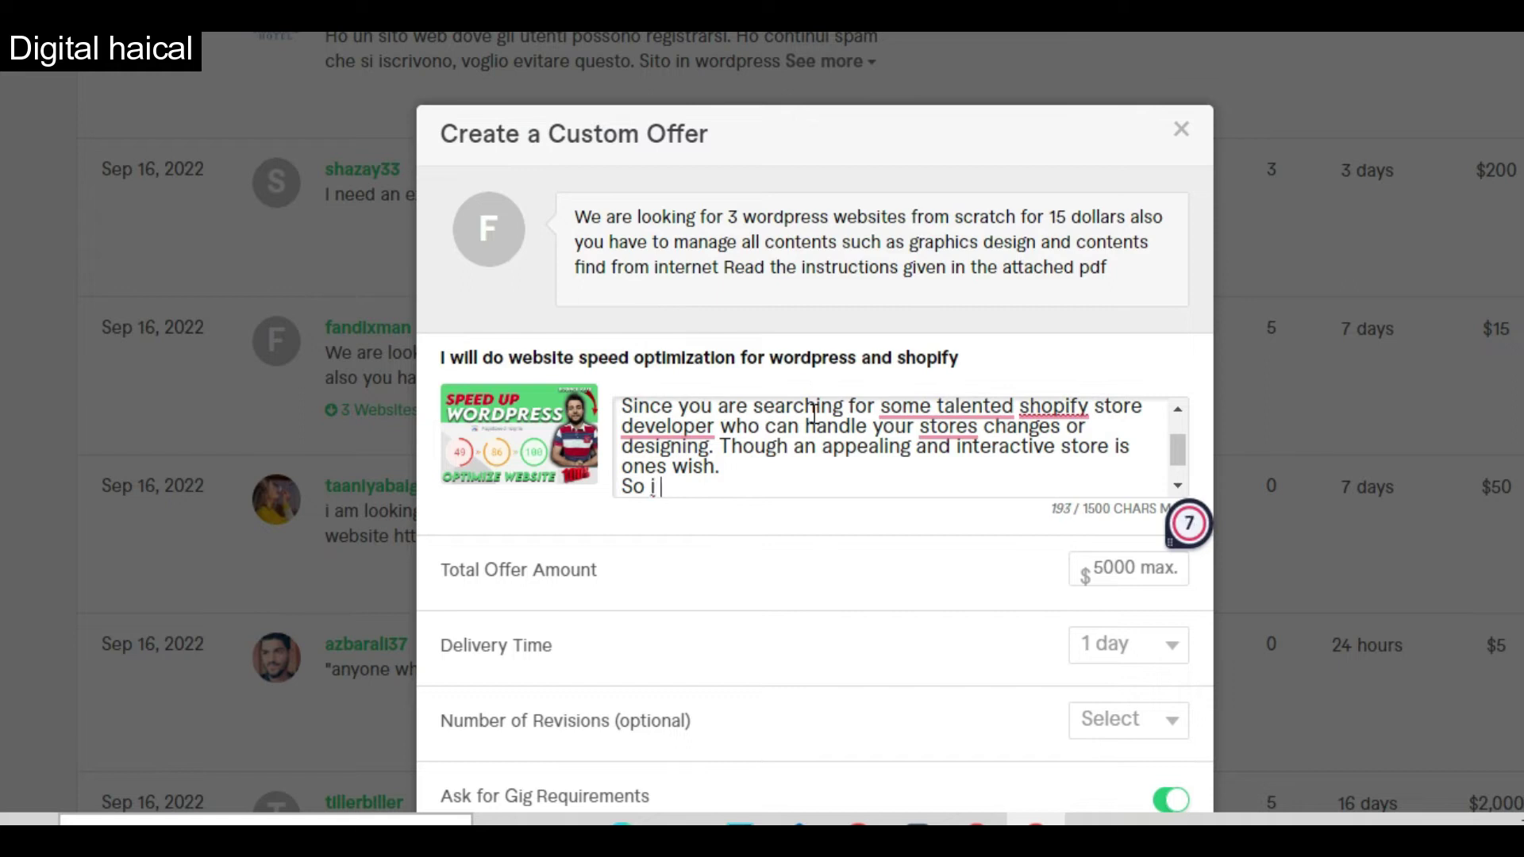
text(am havin g6 years of experience nad would love you to h)
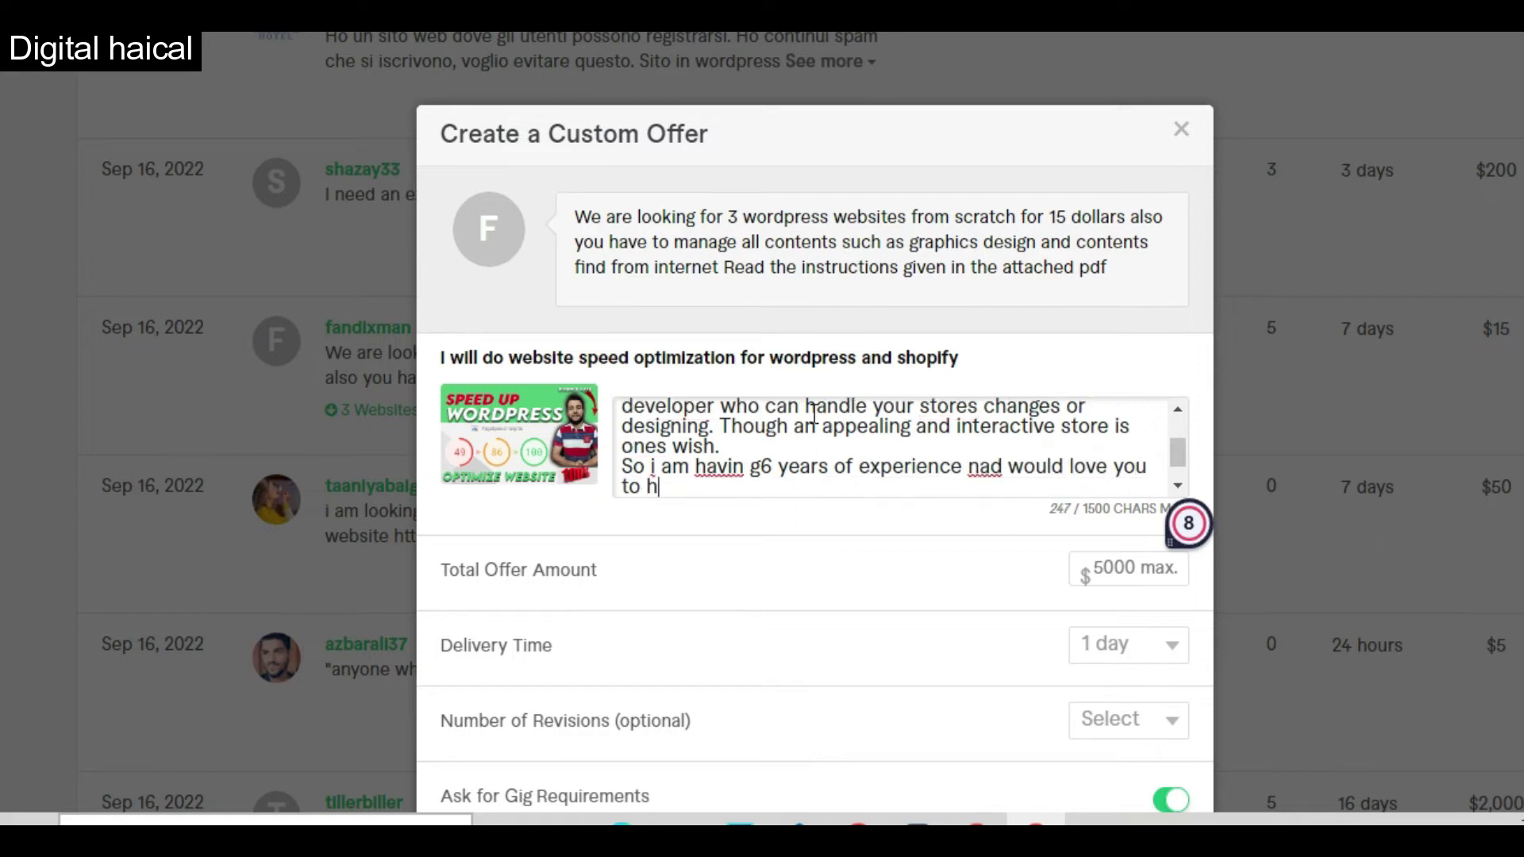
text(andlle this jo)
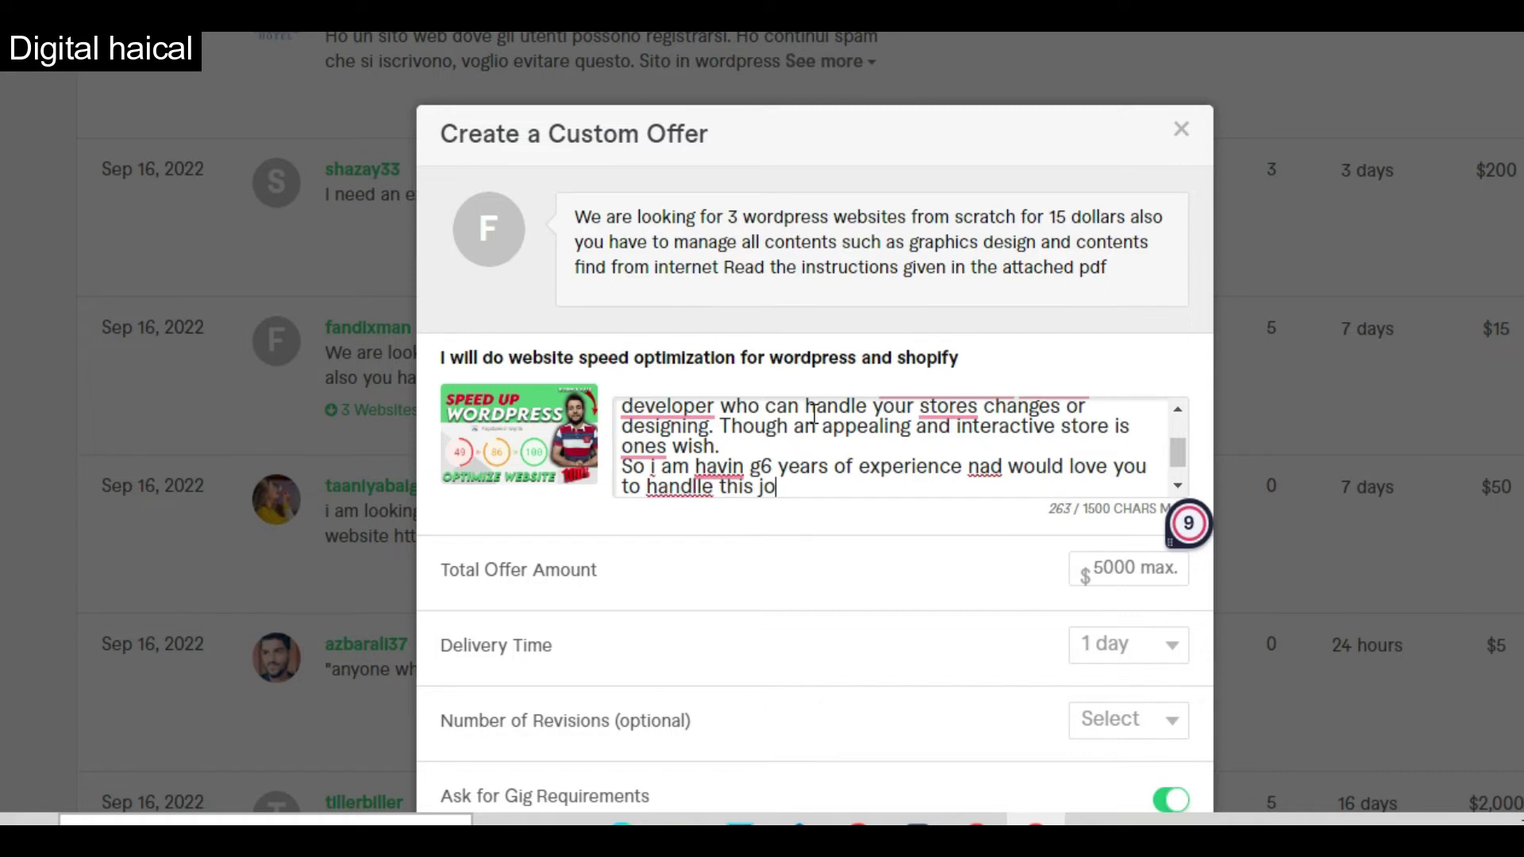
text(b for you wit)
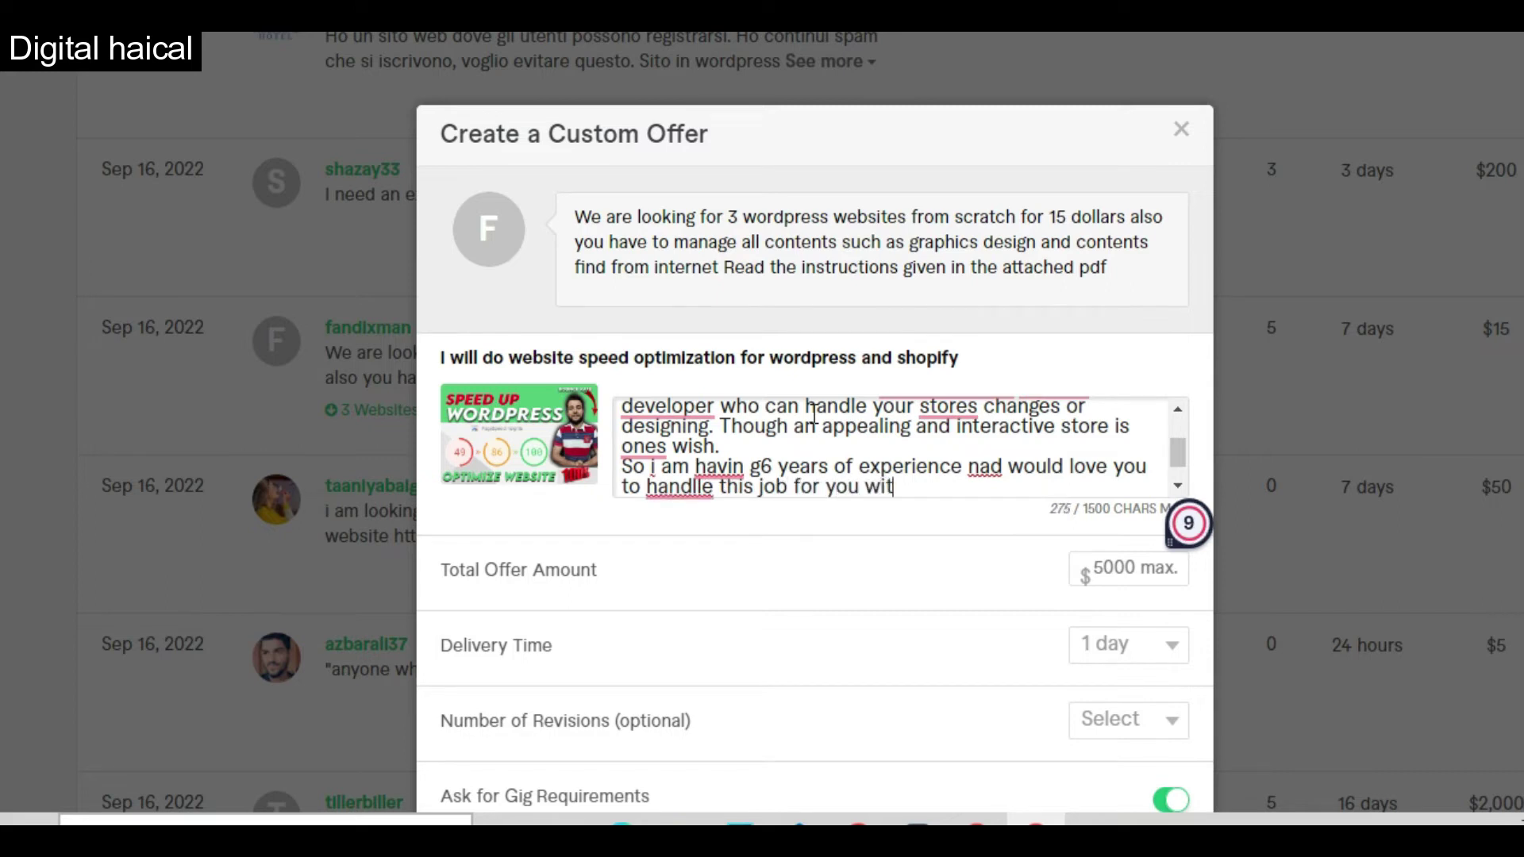
text(h qulaity delivery.)
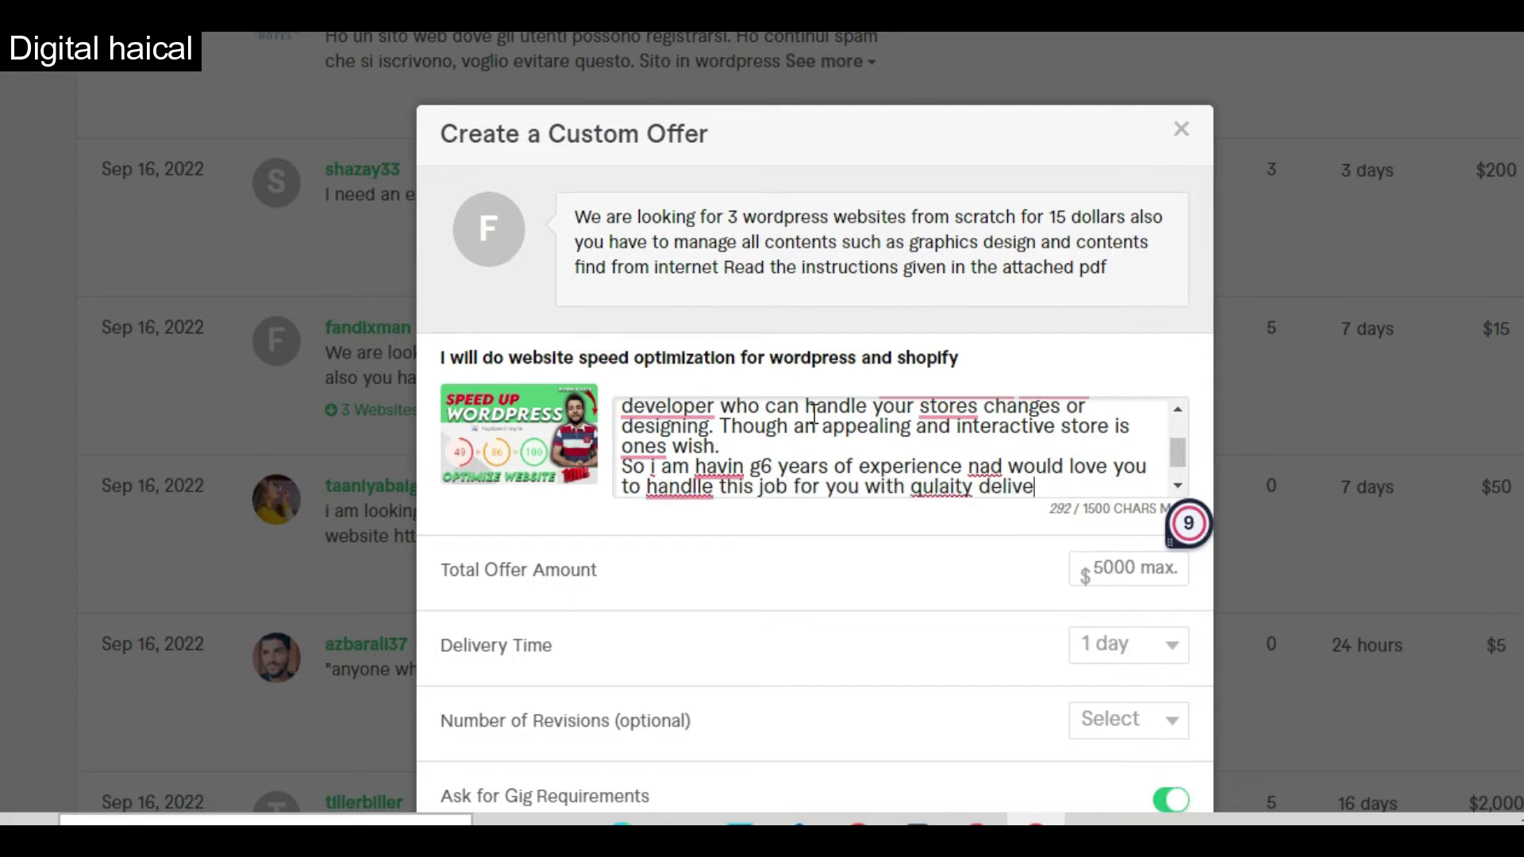
- Add a closing paragraph after a blank line: "let me know if this job is still avialable.", followed by a remark about being open to talk now
key(Return)
key(Return)
text(let m)
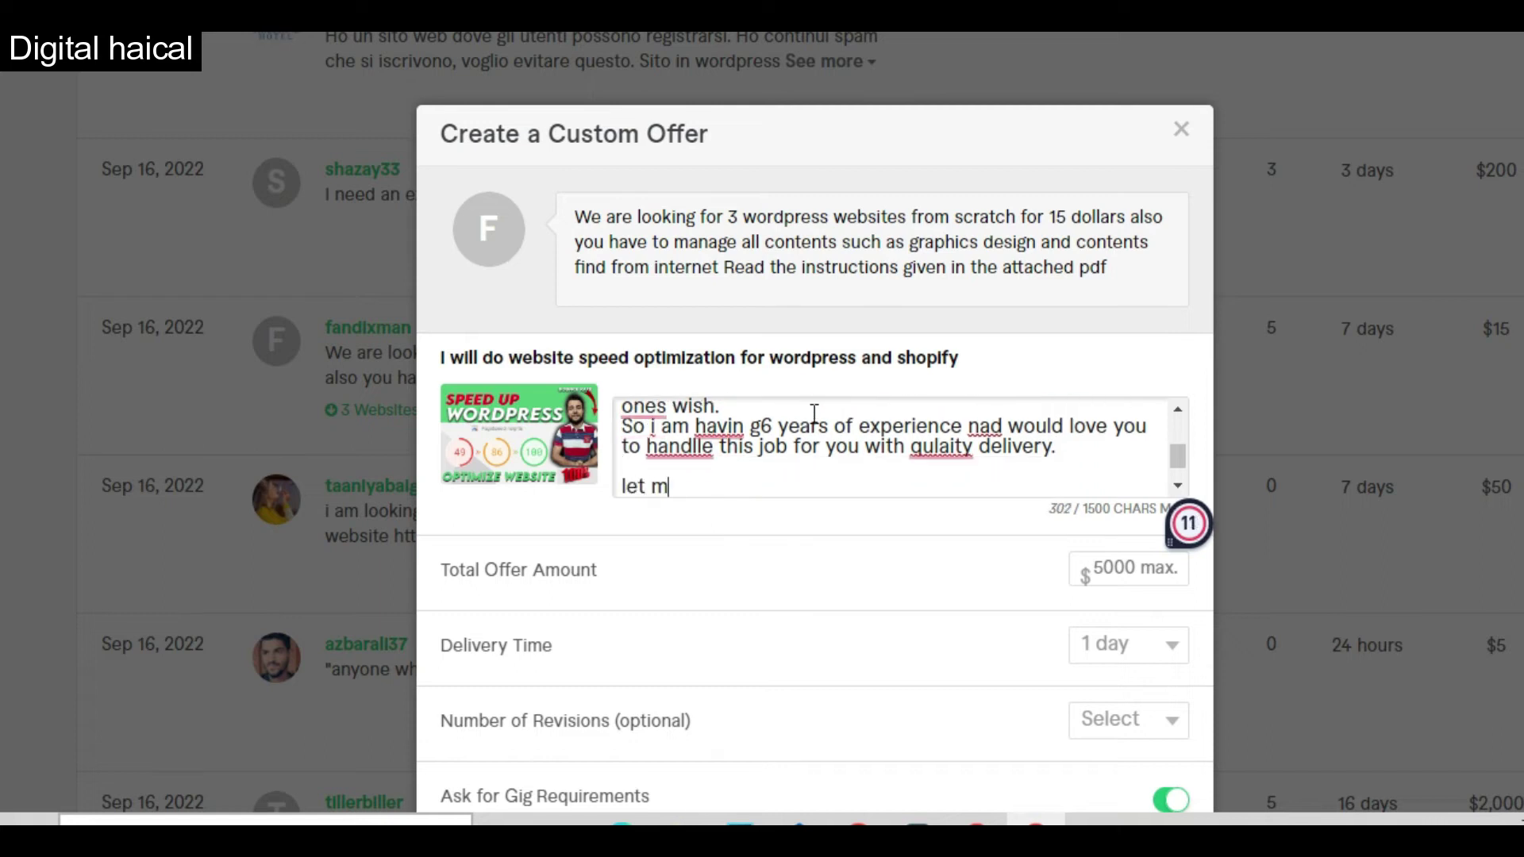
text(e know if this job is still avialable)
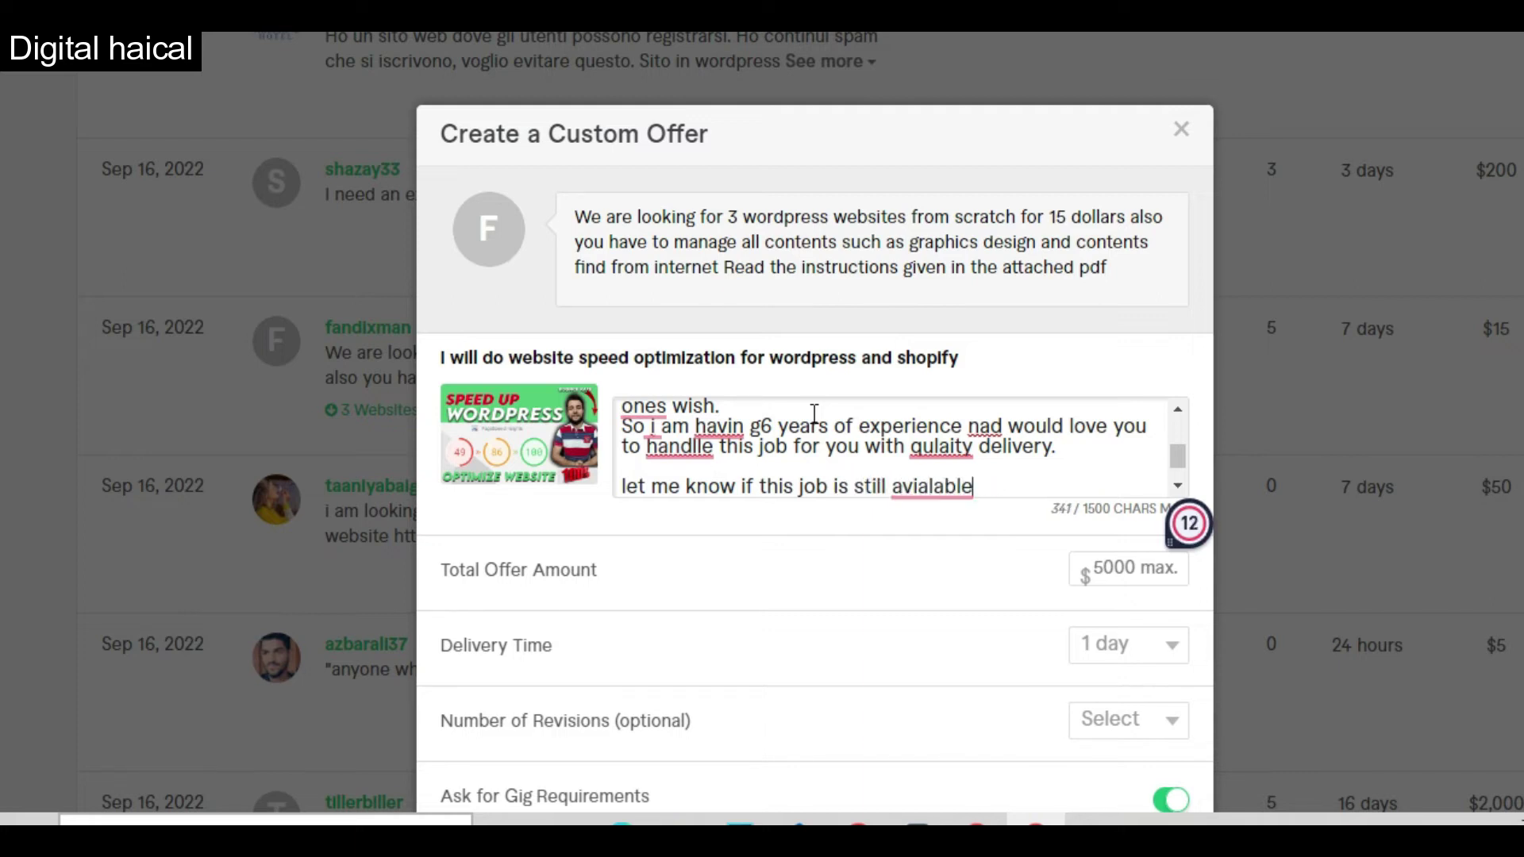
text(. i am )
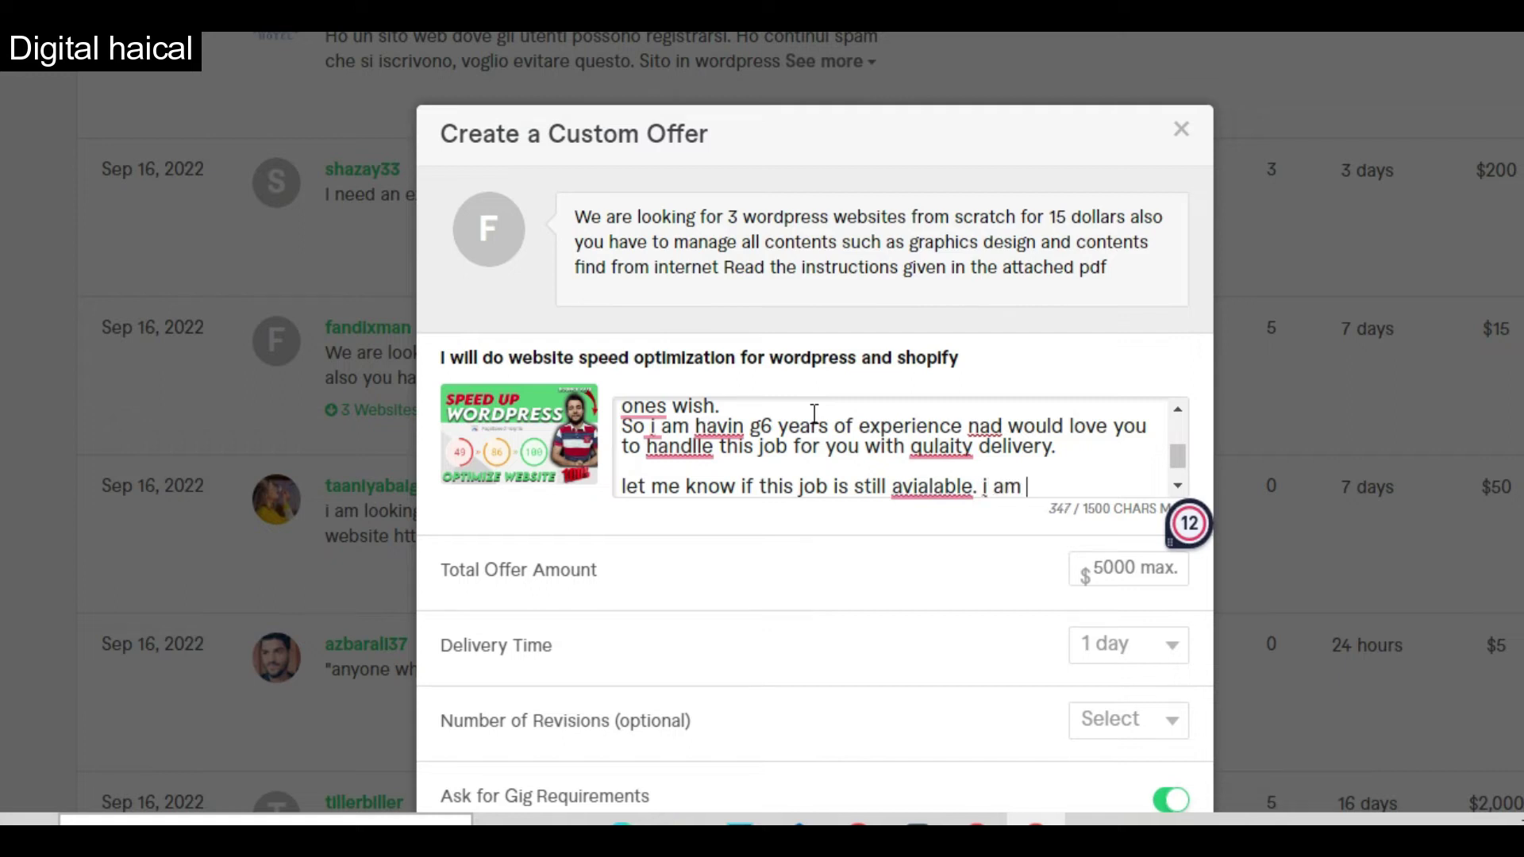
text(open to)
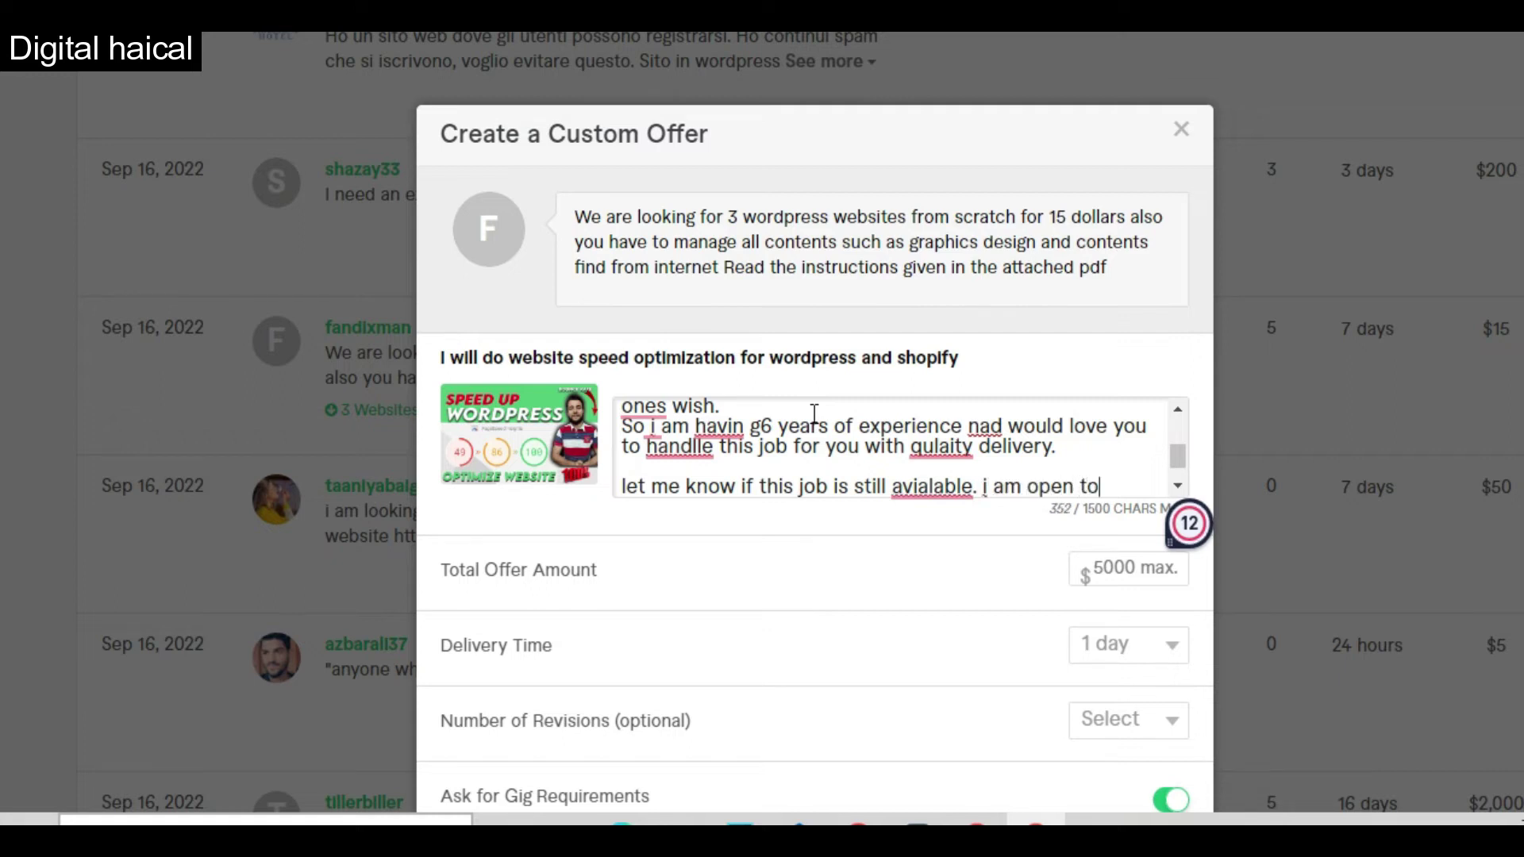
text(i talk now)
- End the offer description with "Thanks" and the seller's name as the signature, each set off by a blank line
key(Return)
key(Return)
text(Thanks)
key(Return)
key(Return)
text(Hacial)
key(BackSpace)
key(BackSpace)
key(BackSpace)
key(BackSpace)
text(ical)
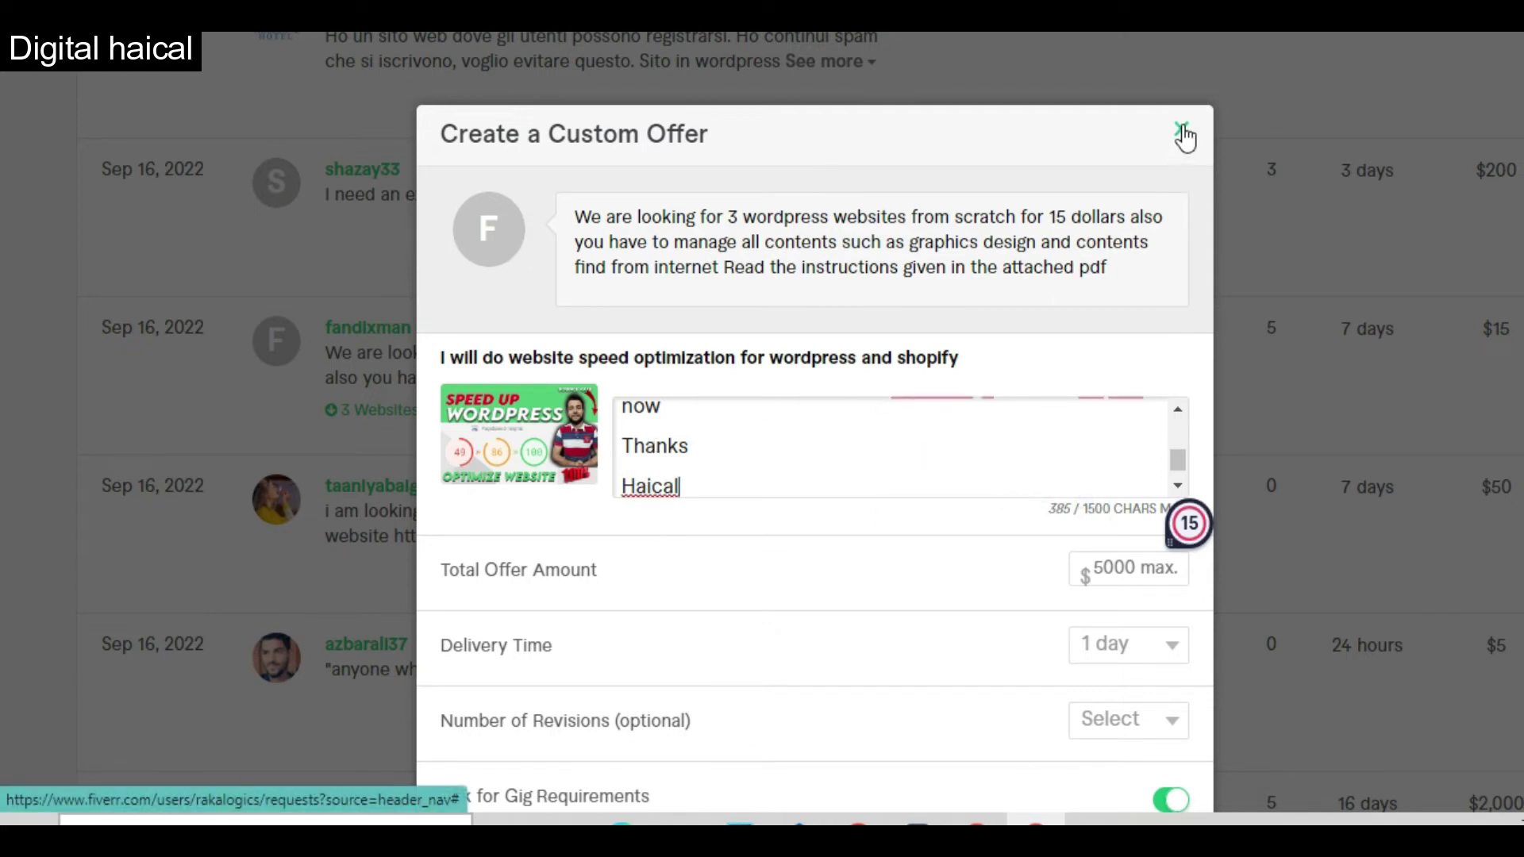
- Start editing the total offer amount, but leave it blank and close the custom offer without sending it
scroll(1077, 442, down, 1)
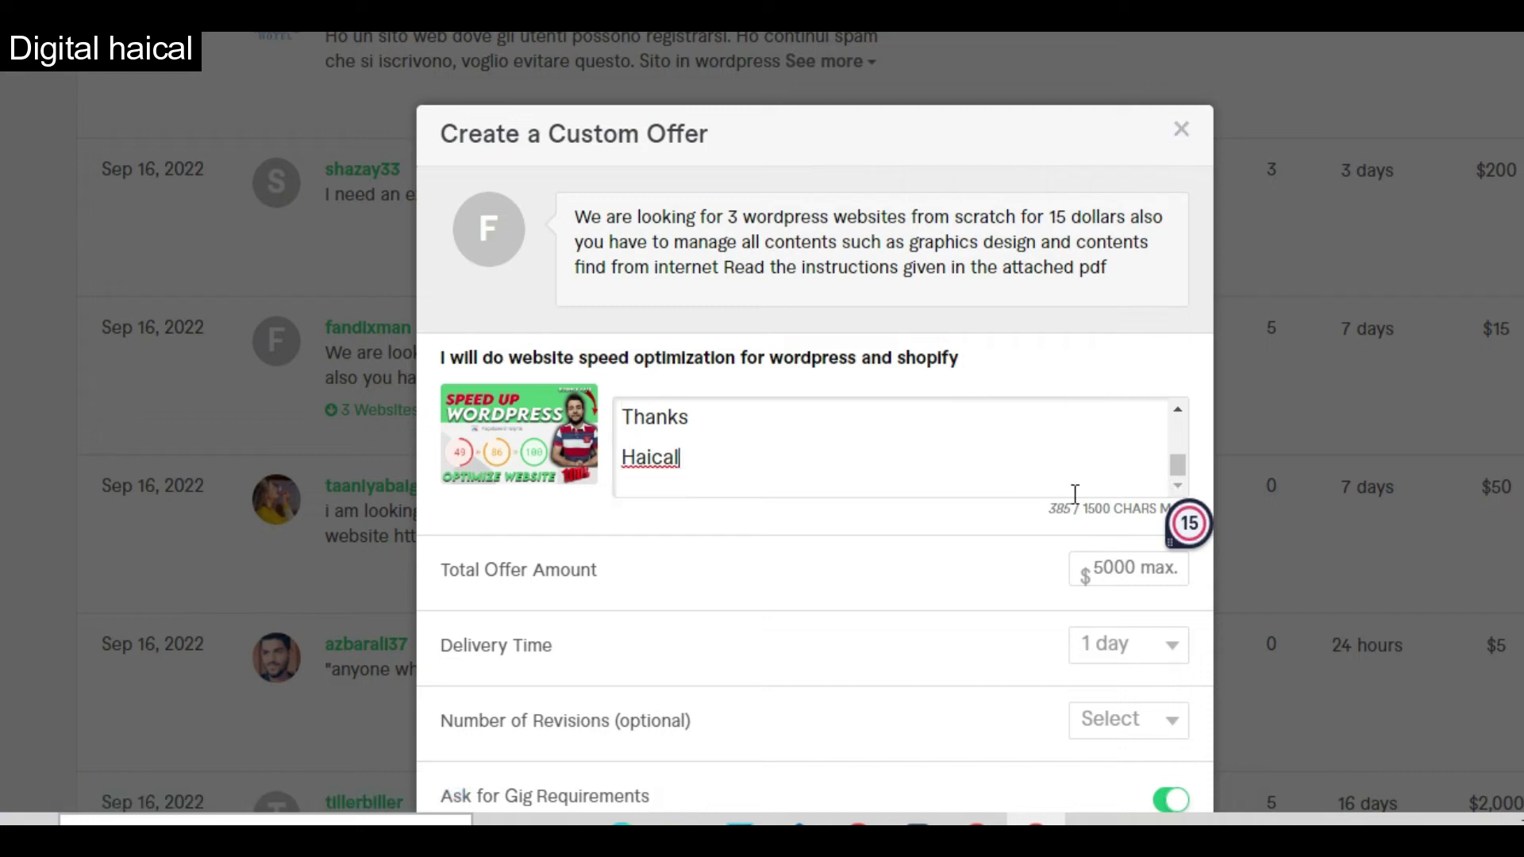
click(1125, 568)
scroll(1126, 572, down, 3)
scroll(1174, 182, up, 3)
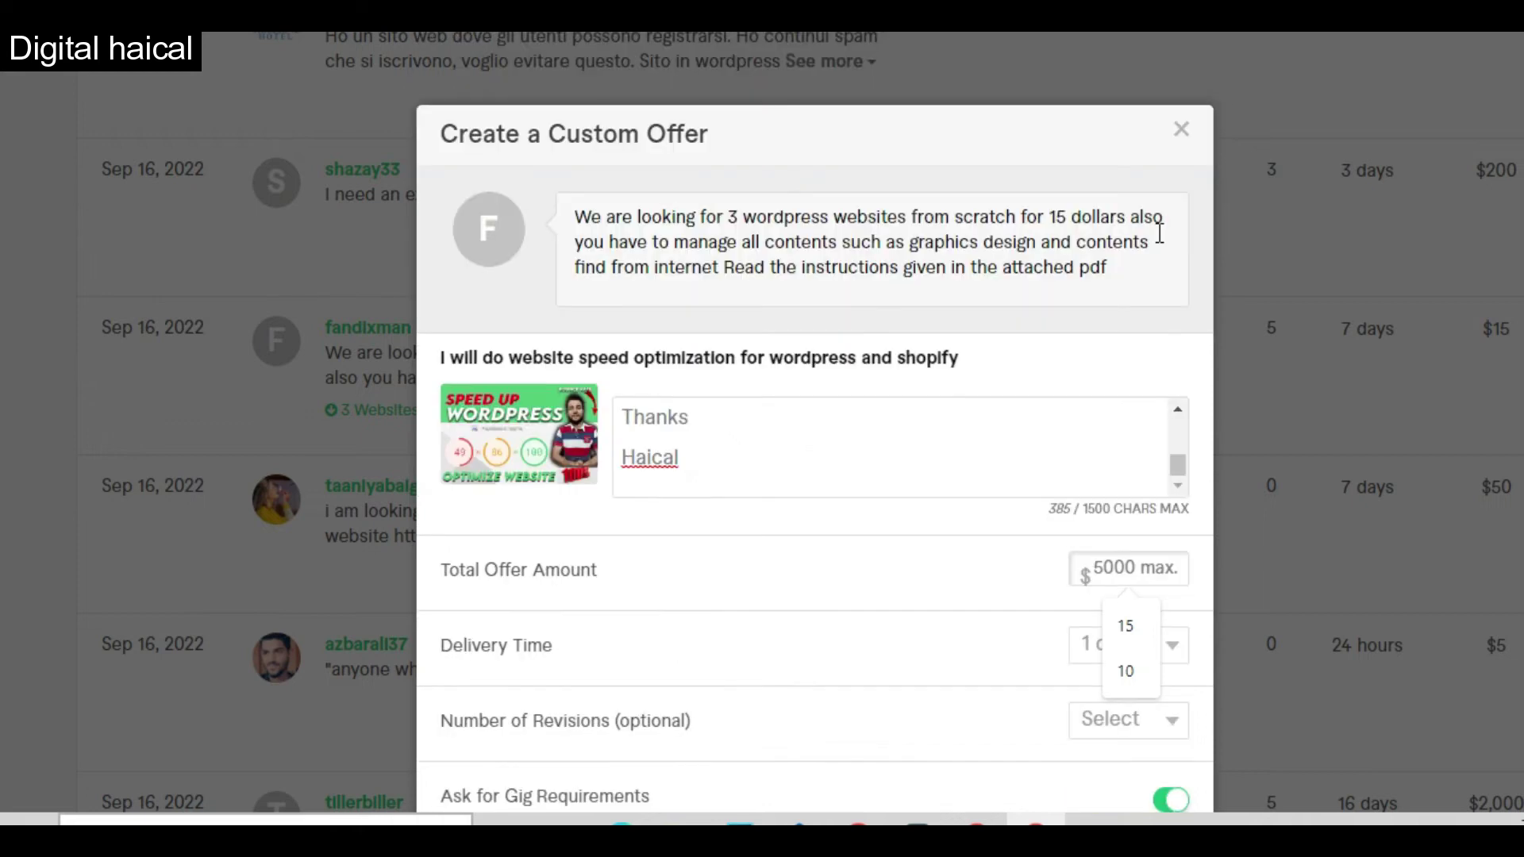
click(1180, 133)
scroll(1150, 440, down, 3)
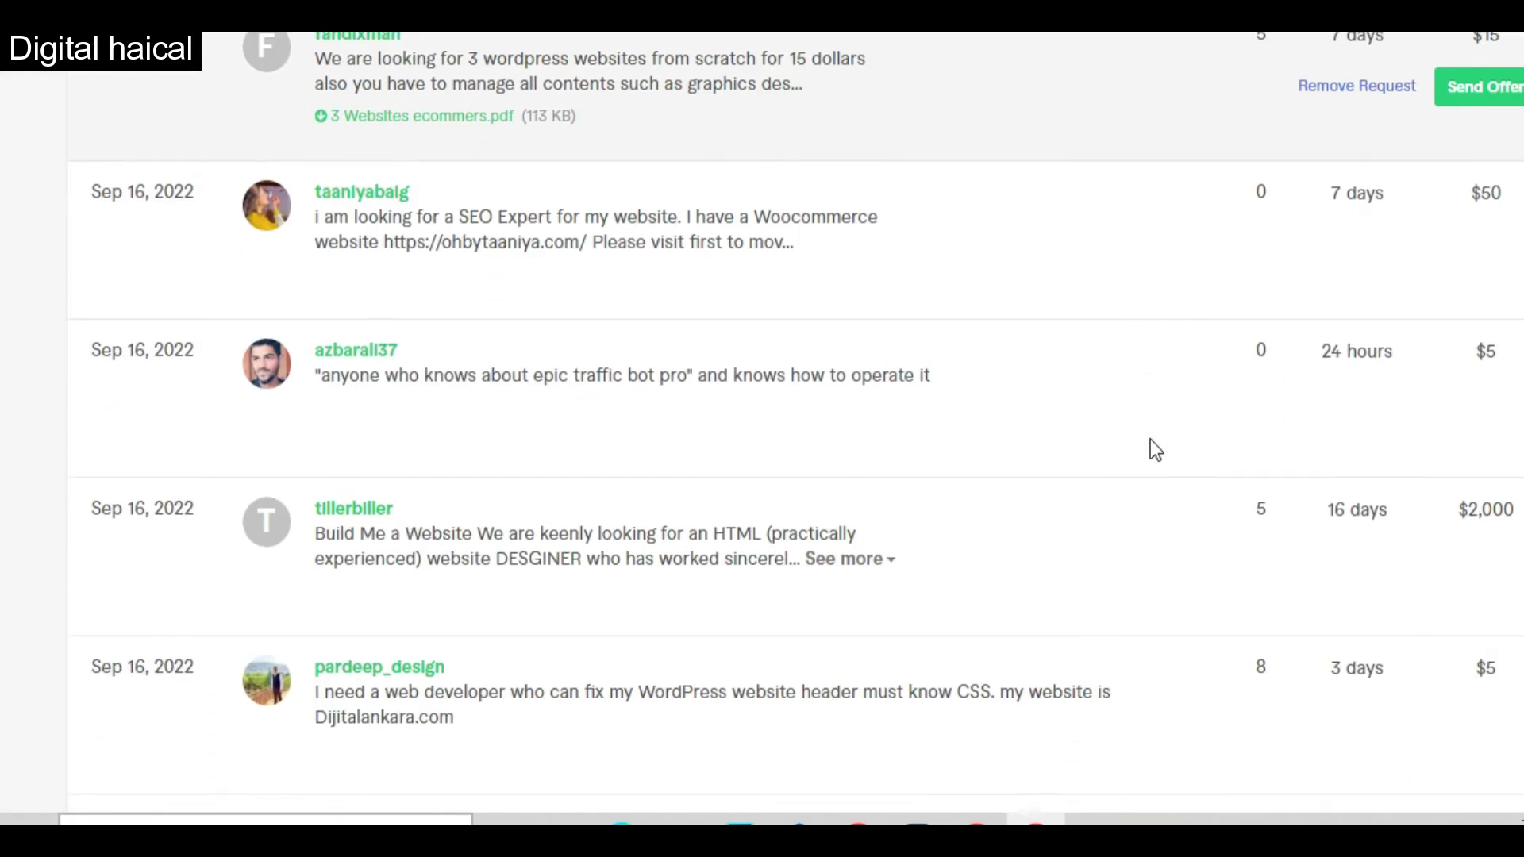